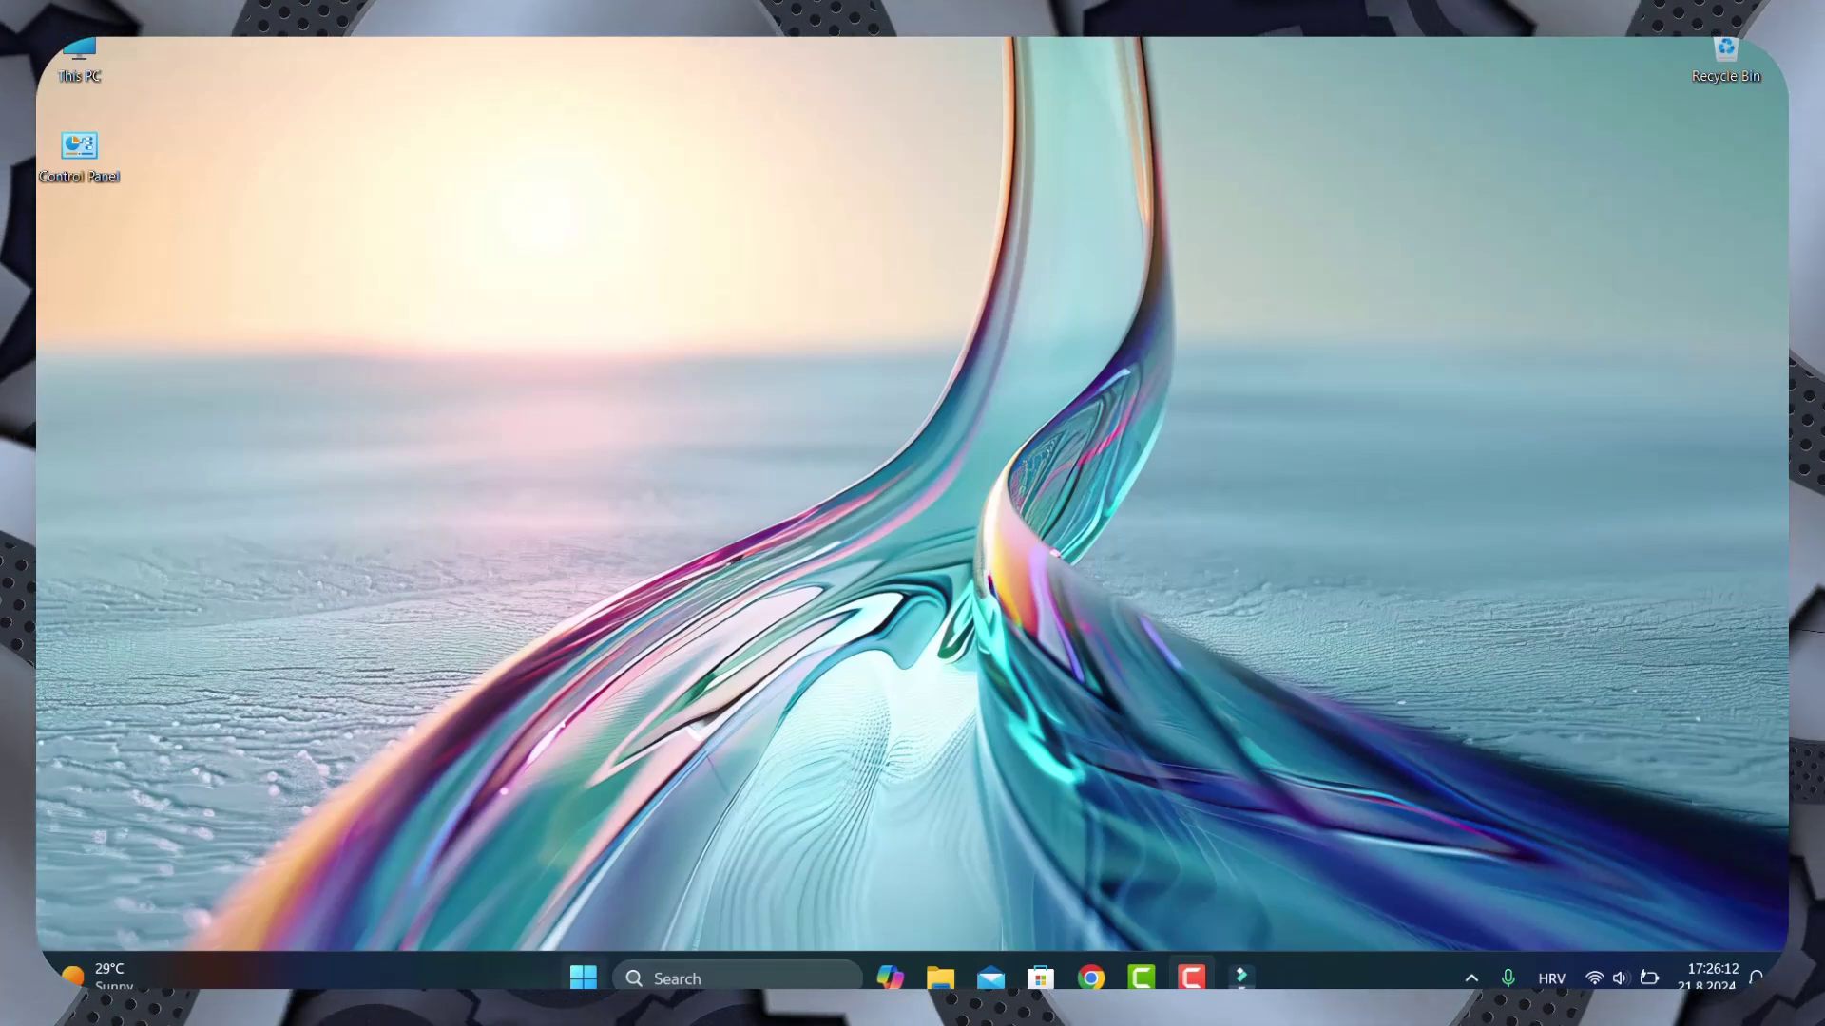
# Launch Settings from Start and go to Windows Update, which lists failed updates and 24H2 available.
pyautogui.click(582, 979)
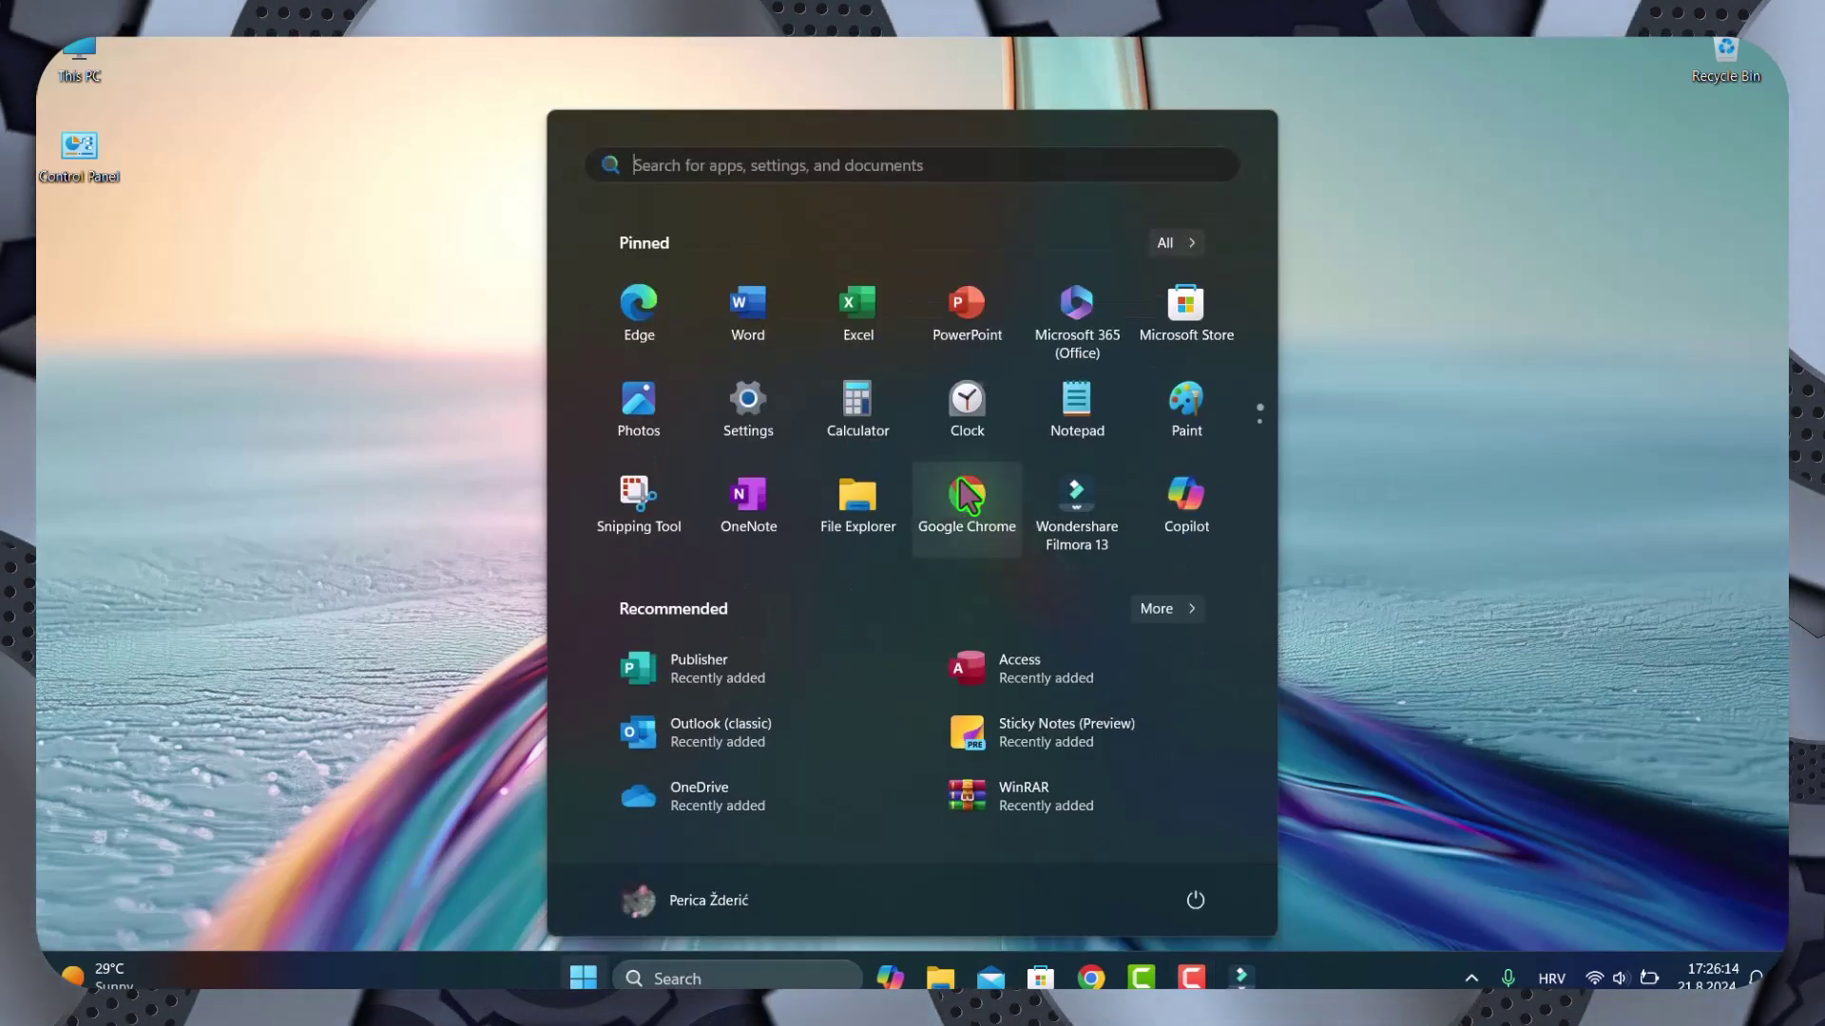
pyautogui.click(748, 407)
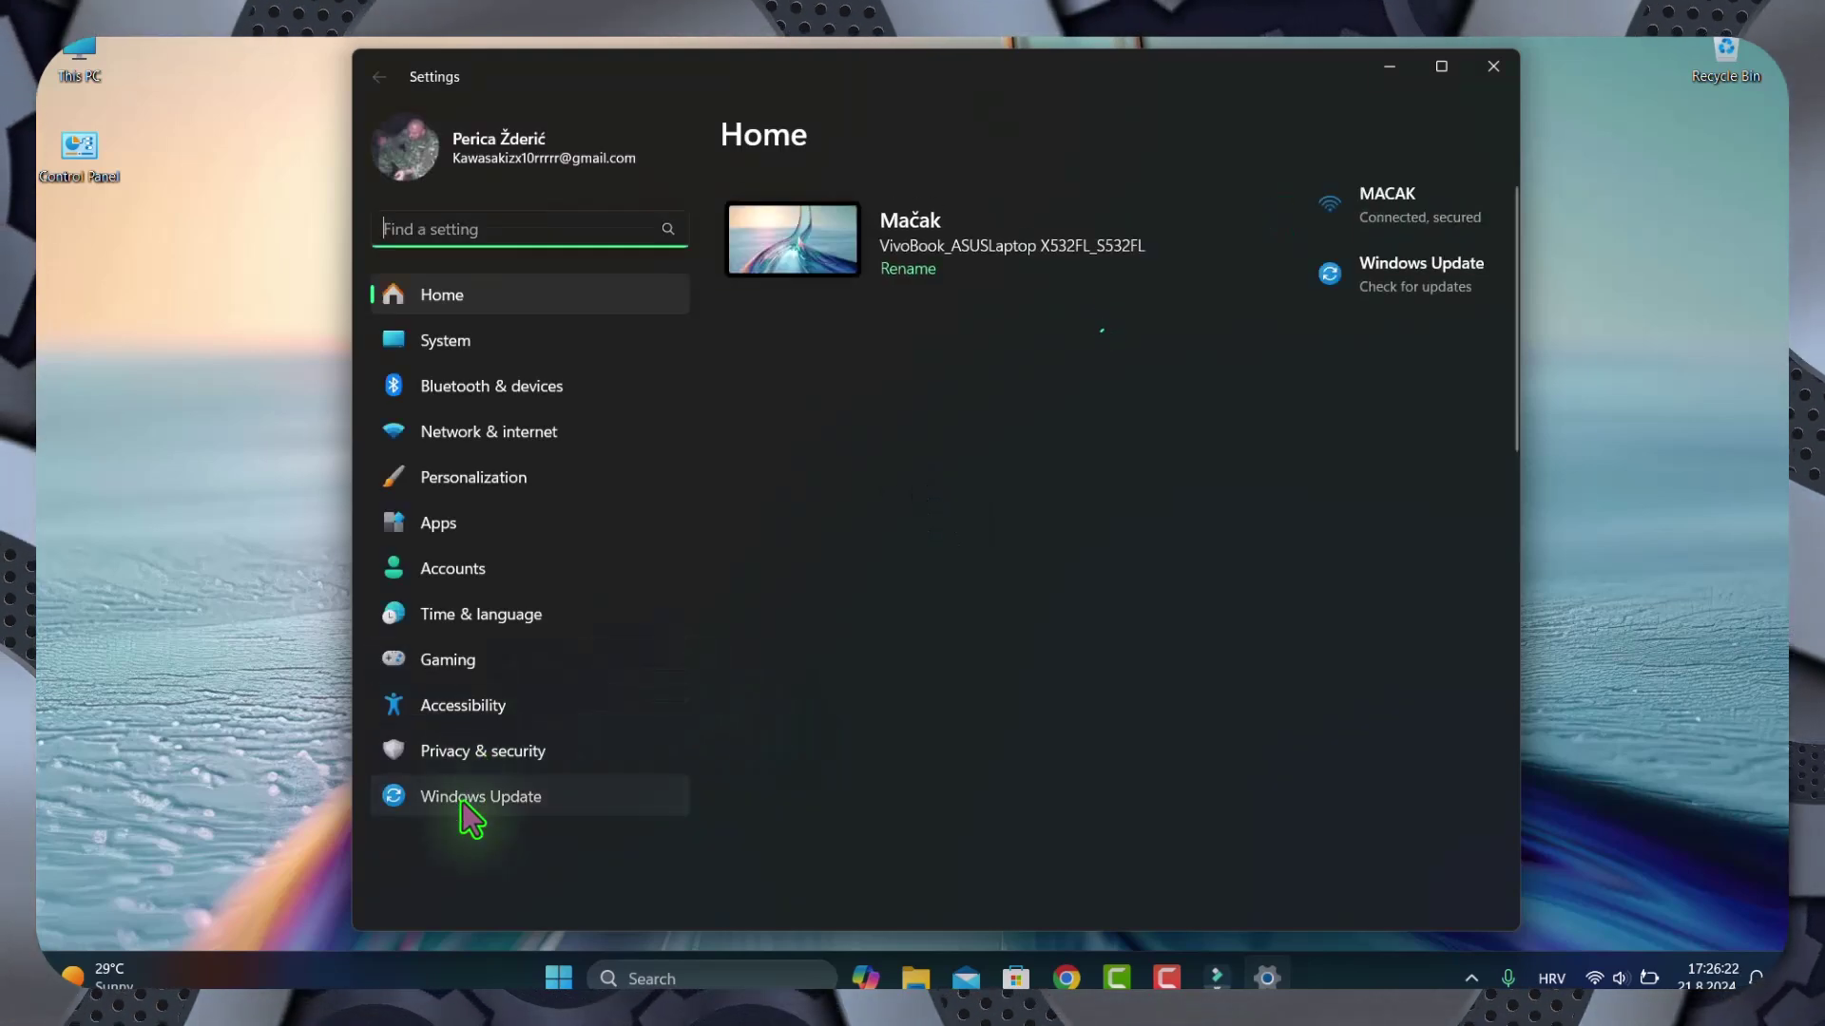
pyautogui.click(461, 799)
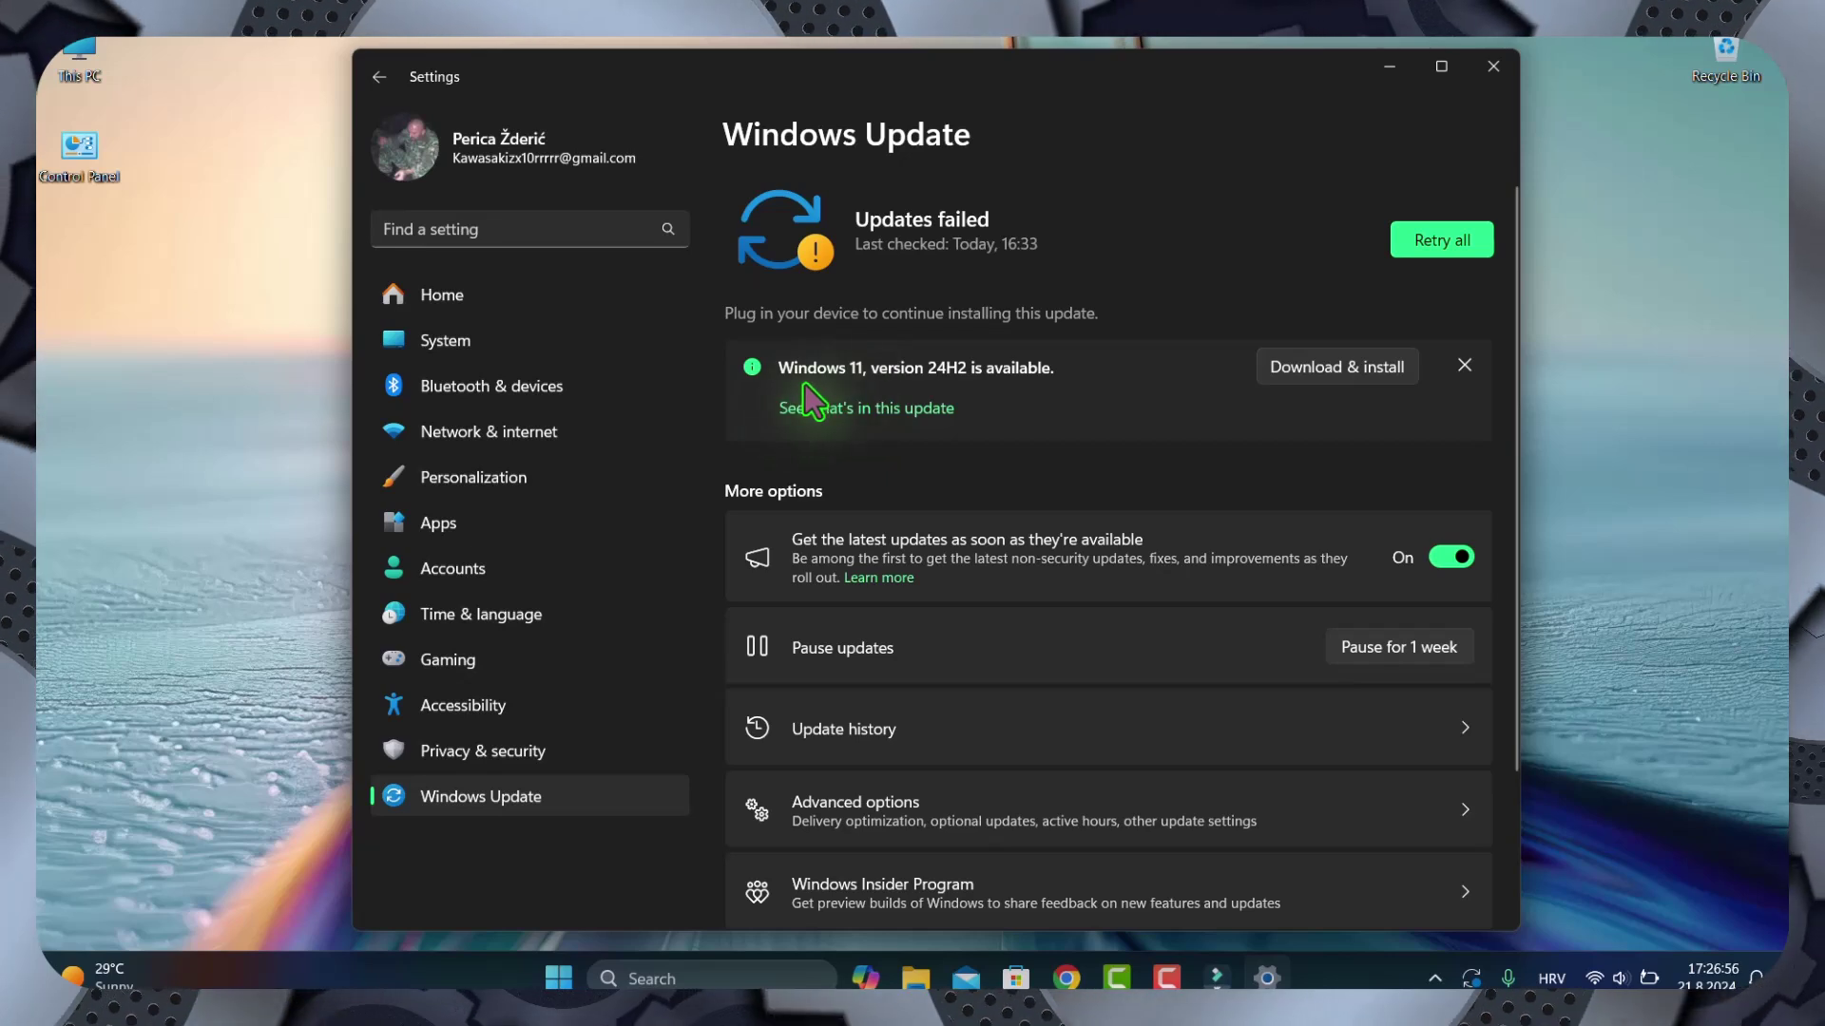
pyautogui.scroll(-3, 832, 466)
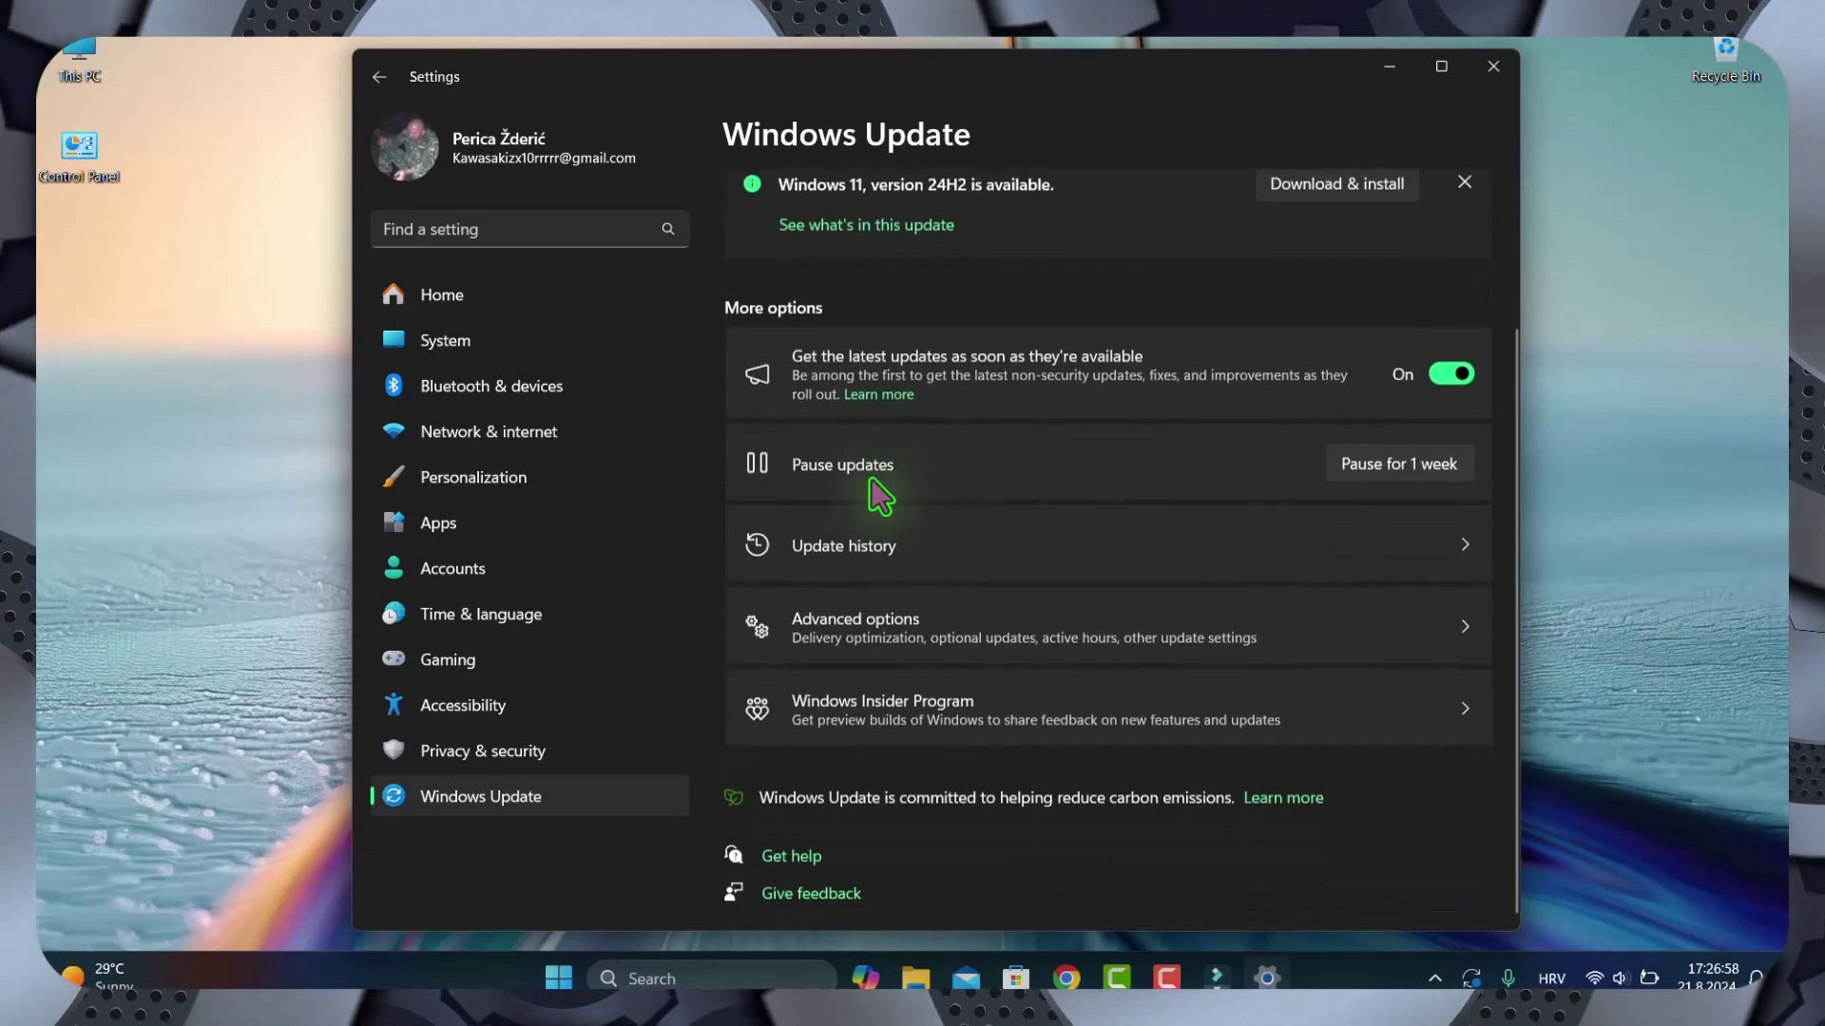
# Open the Windows Insider Program page from Windows Update's More options.
pyautogui.click(859, 722)
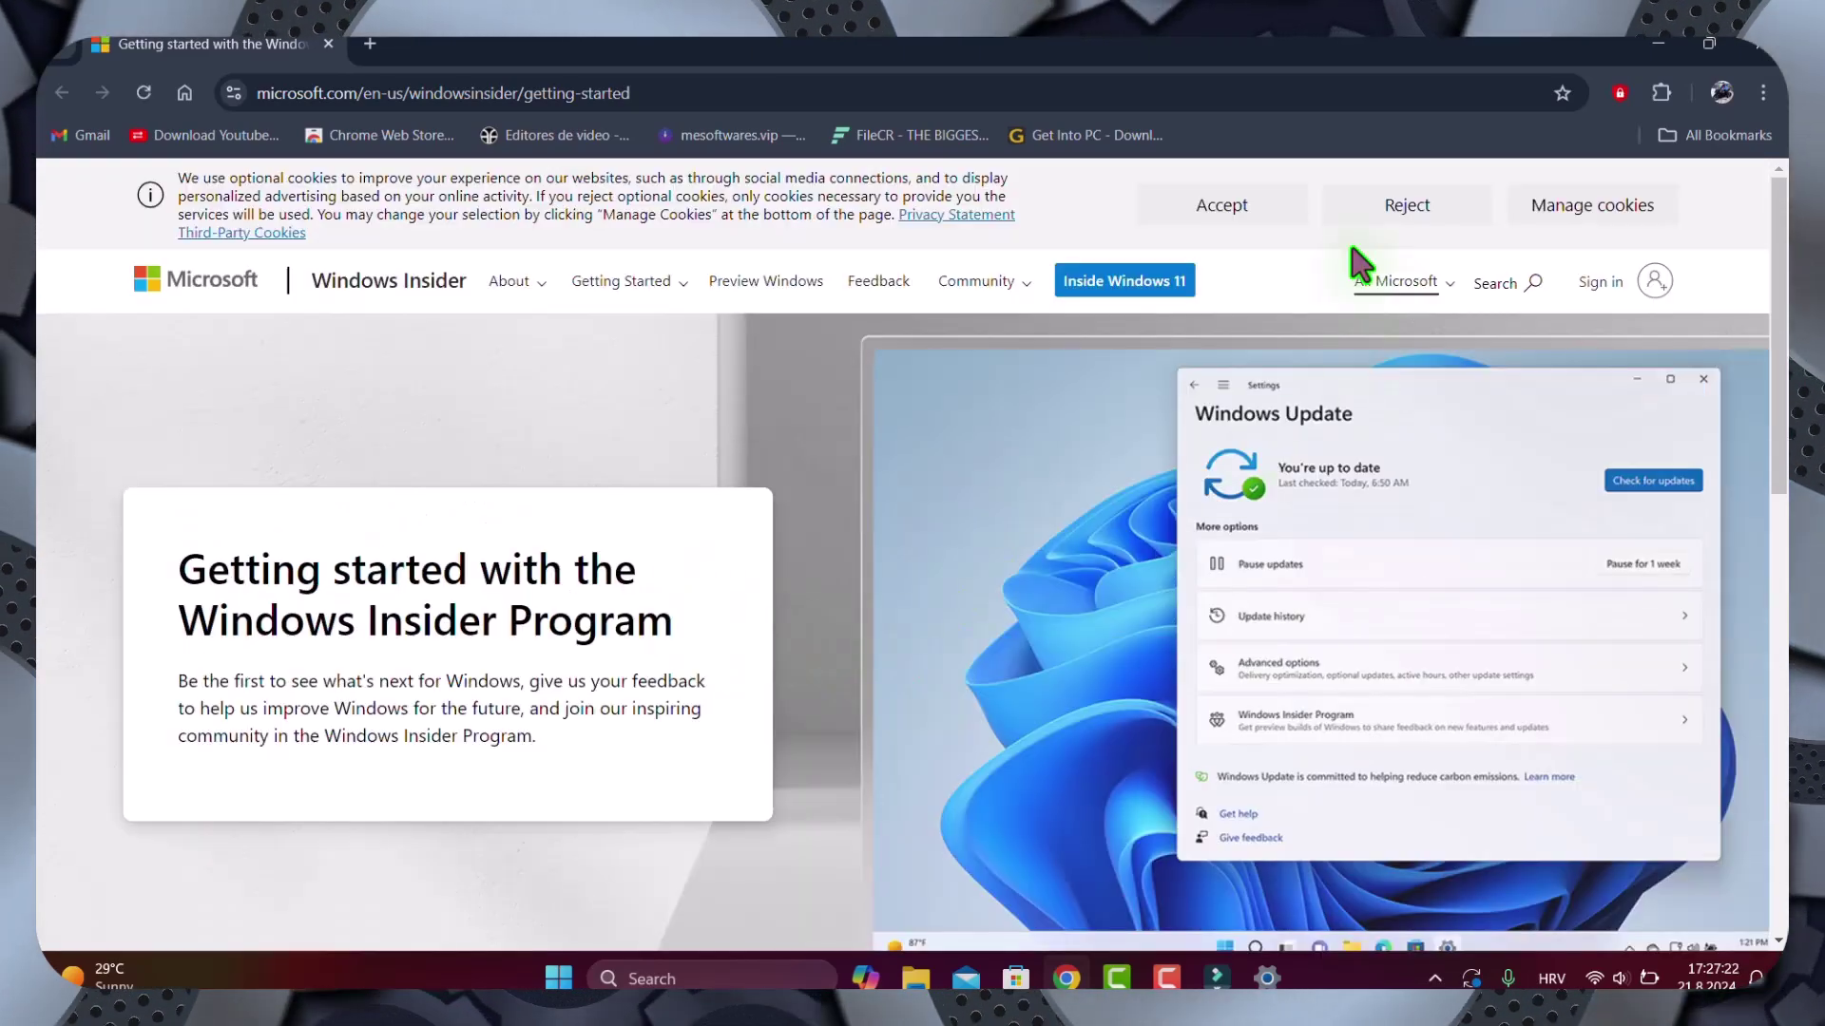
# Accept the Insider site's optional cookies and start Windows Insider registration.
pyautogui.click(1236, 214)
pyautogui.scroll(-2, 984, 679)
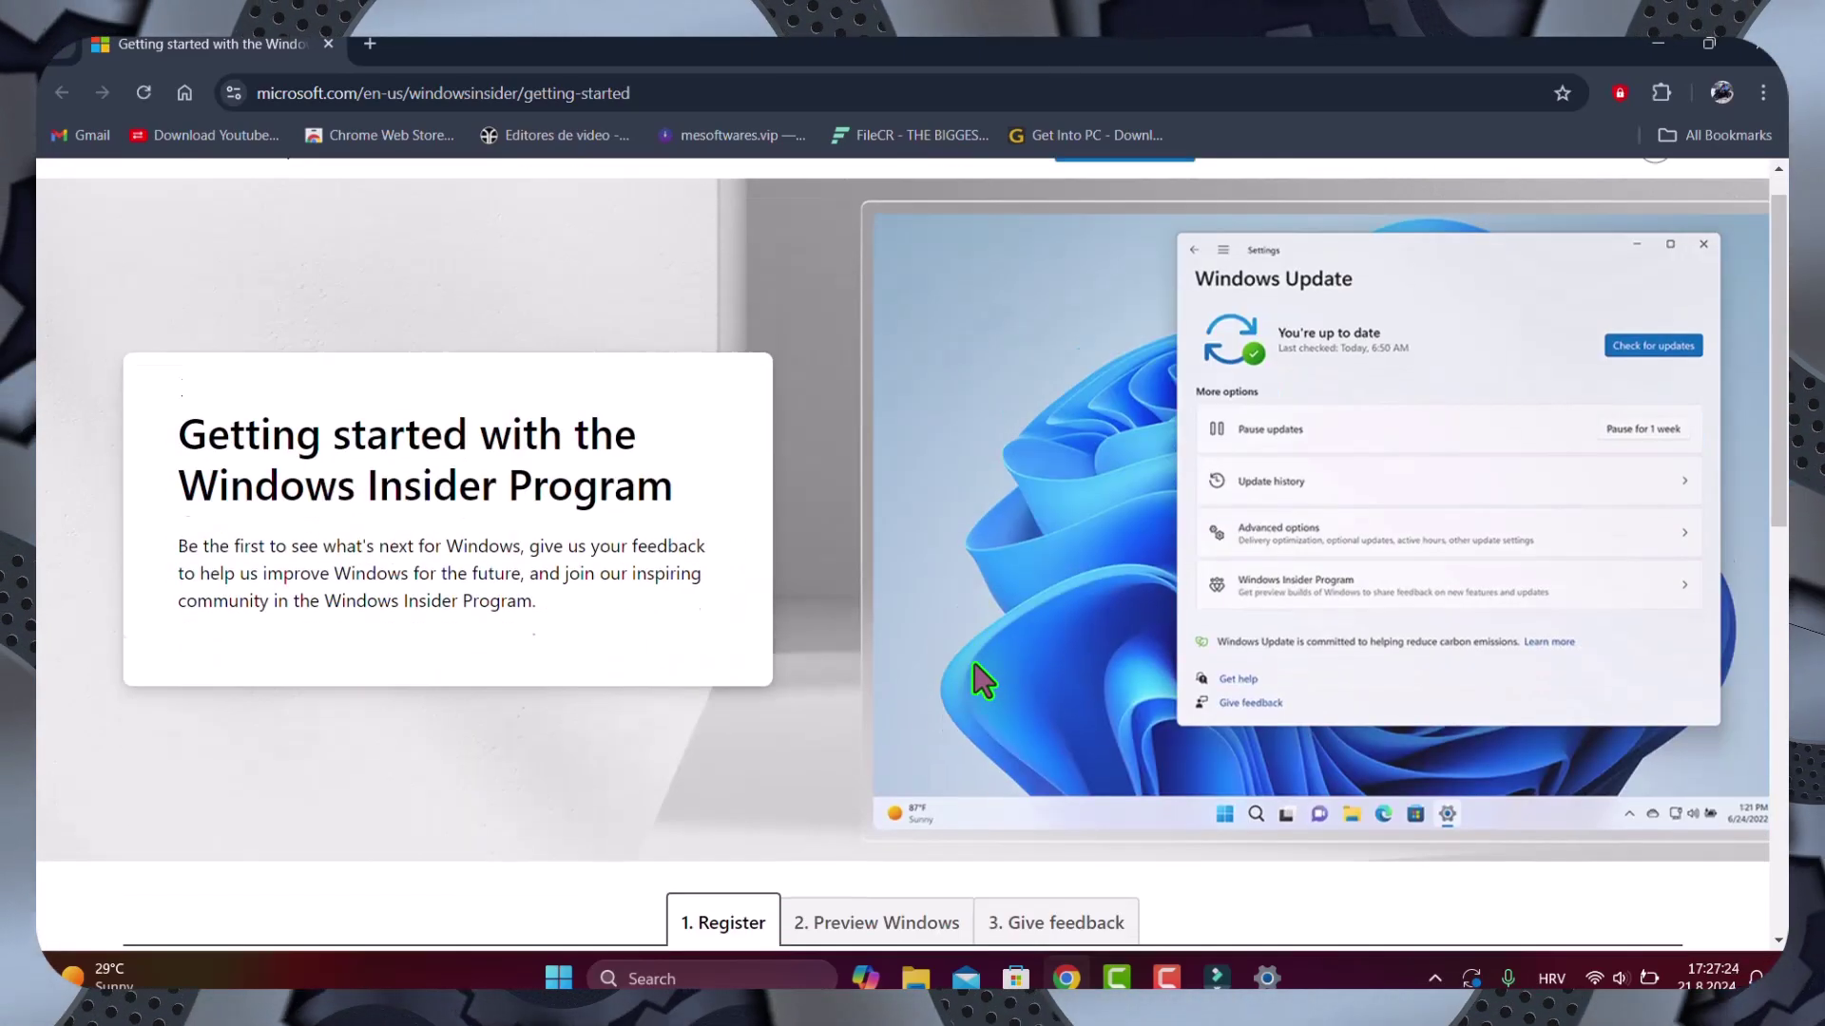
pyautogui.scroll(-2, 983, 680)
pyautogui.scroll(-4, 932, 675)
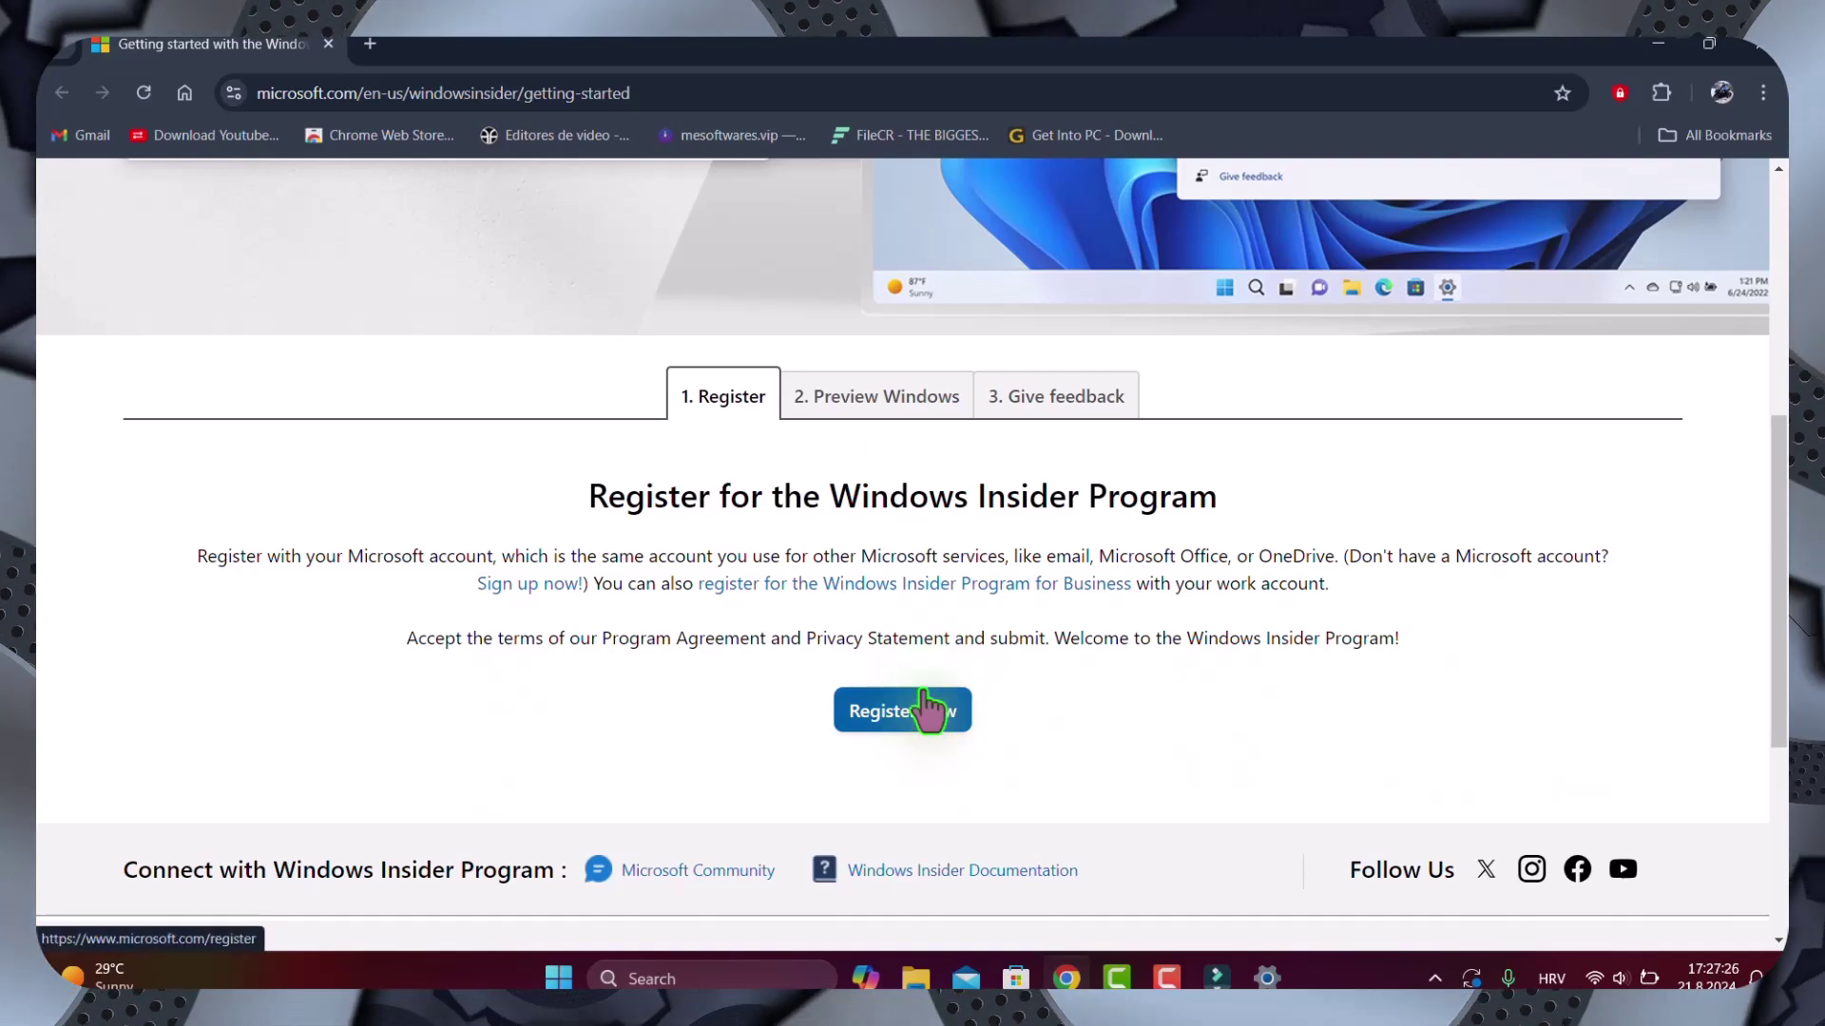
pyautogui.click(930, 711)
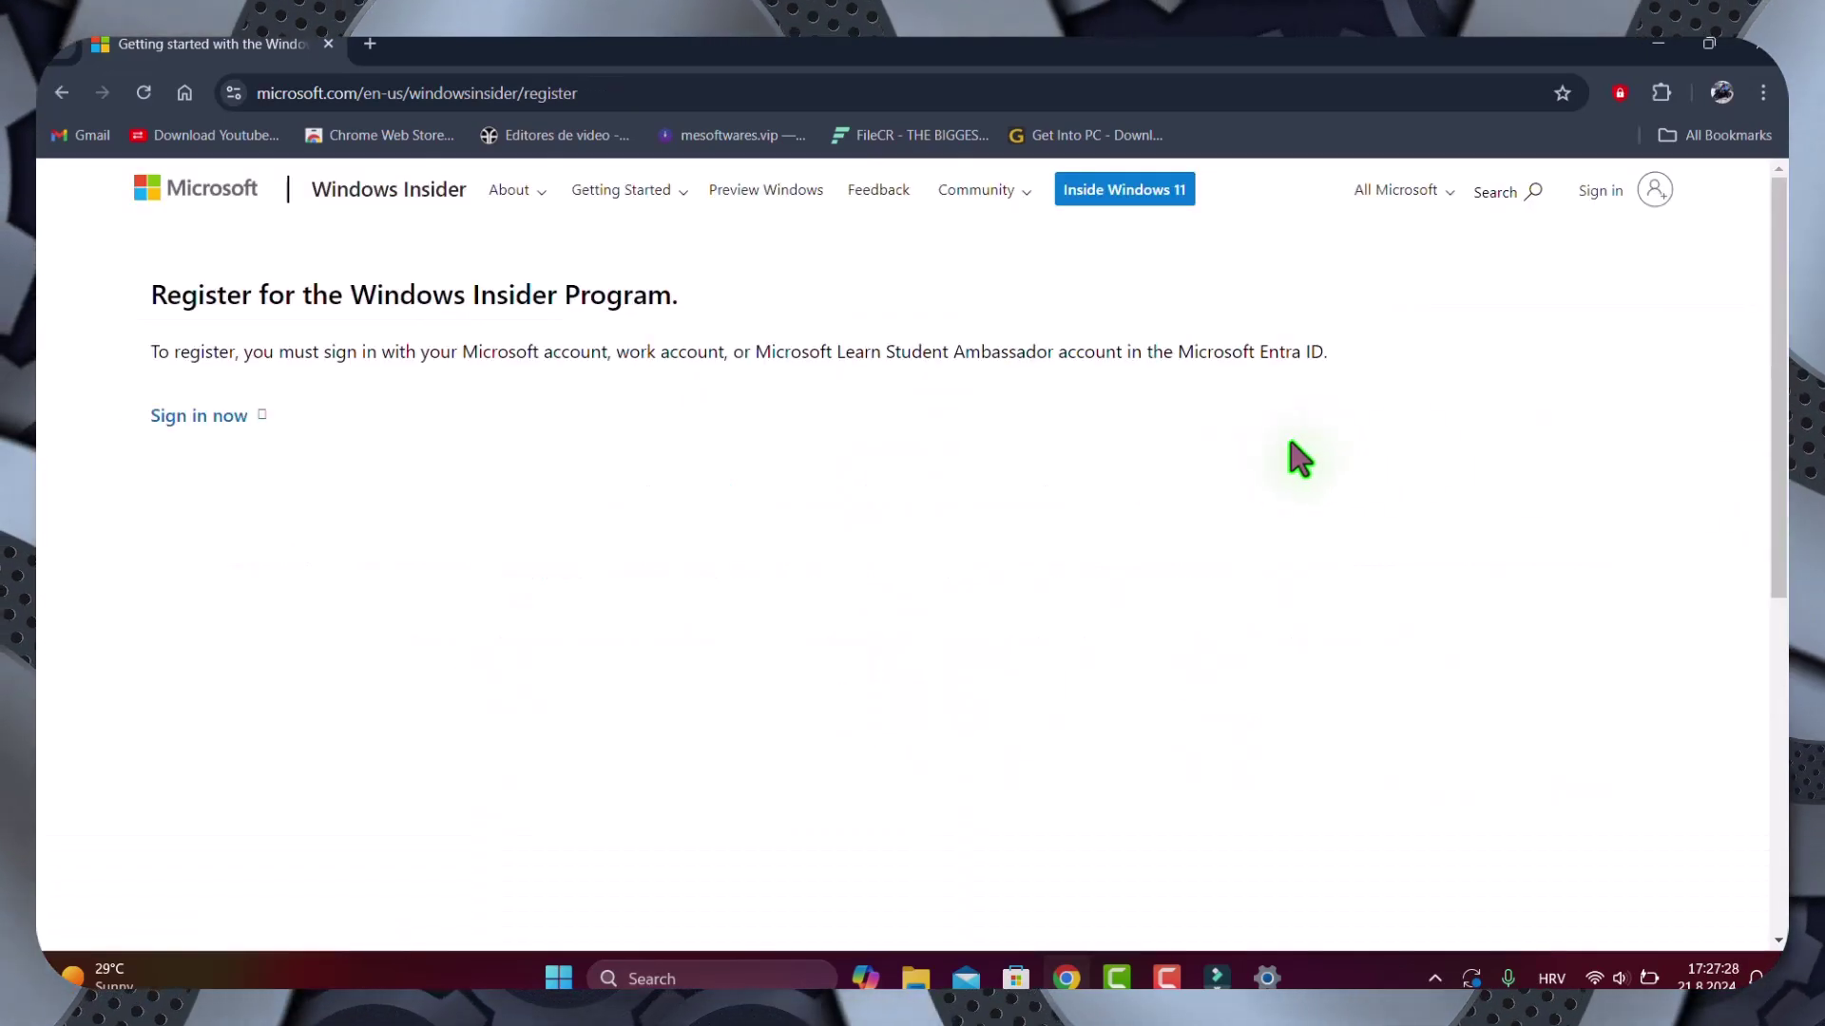
# Sign in to the Insider site with a Microsoft account and confirm which account is signed in.
pyautogui.click(1606, 195)
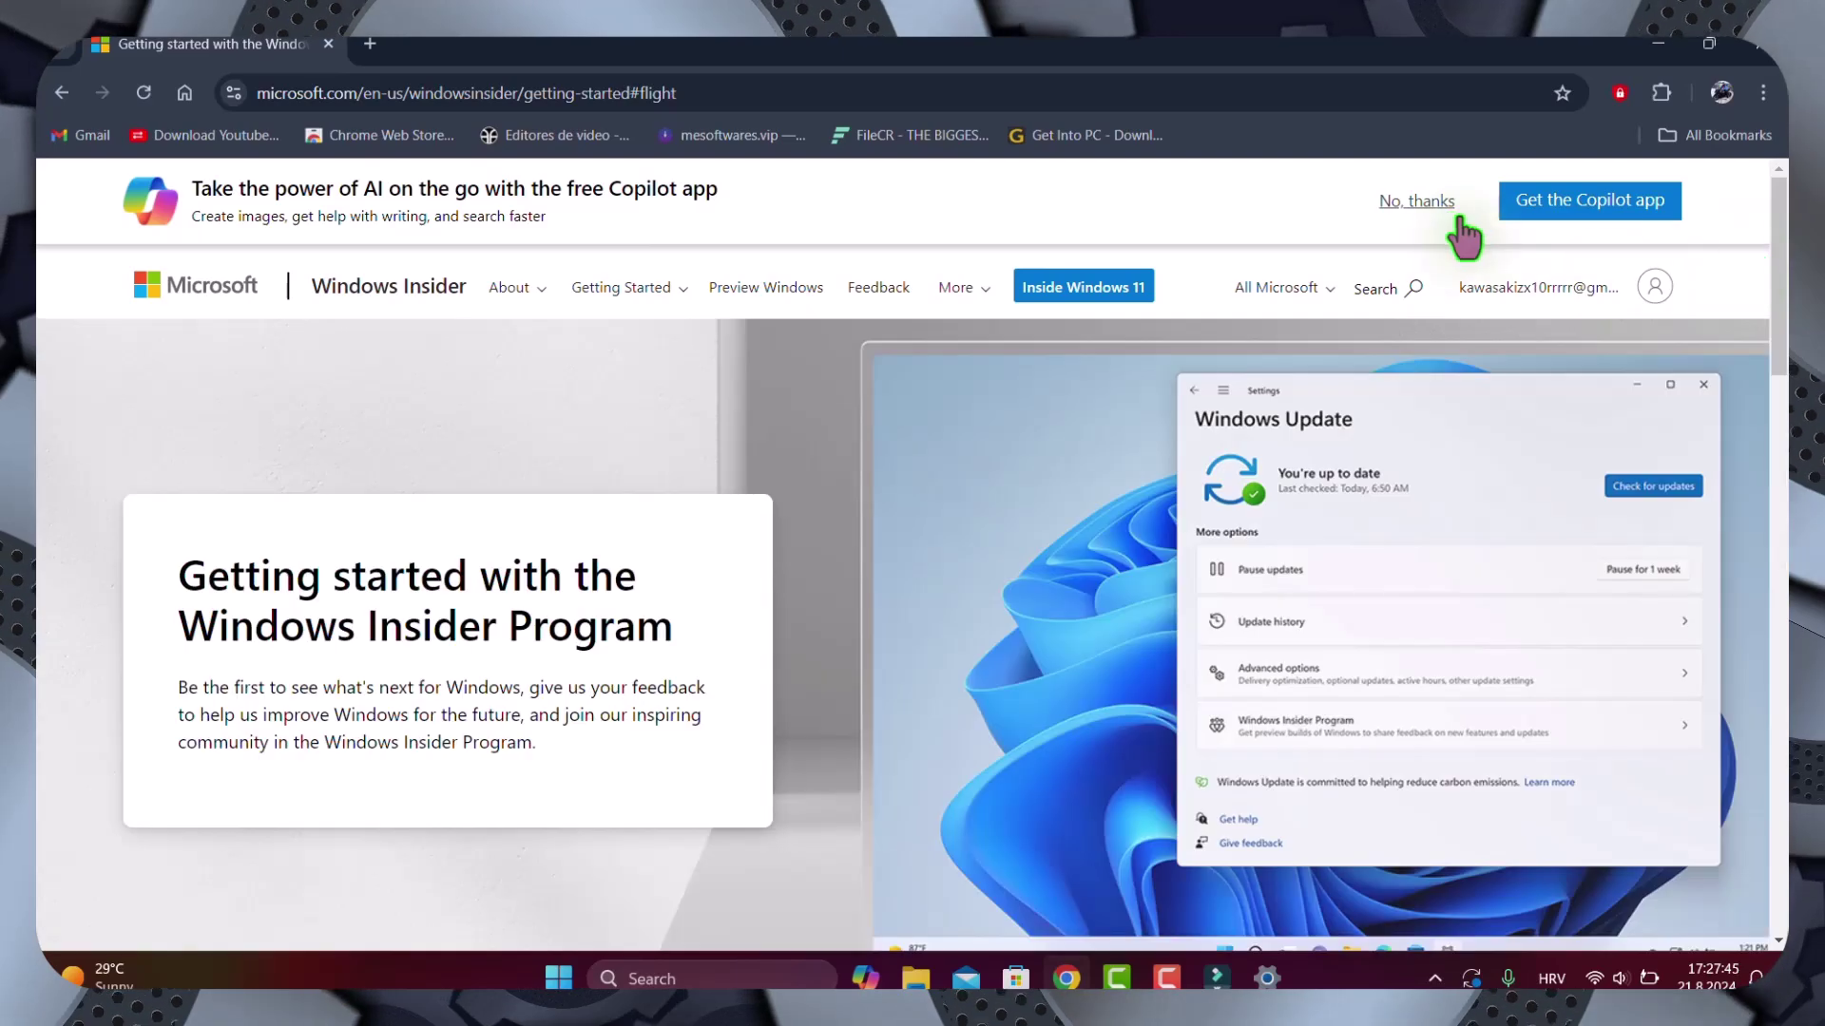
pyautogui.click(1414, 207)
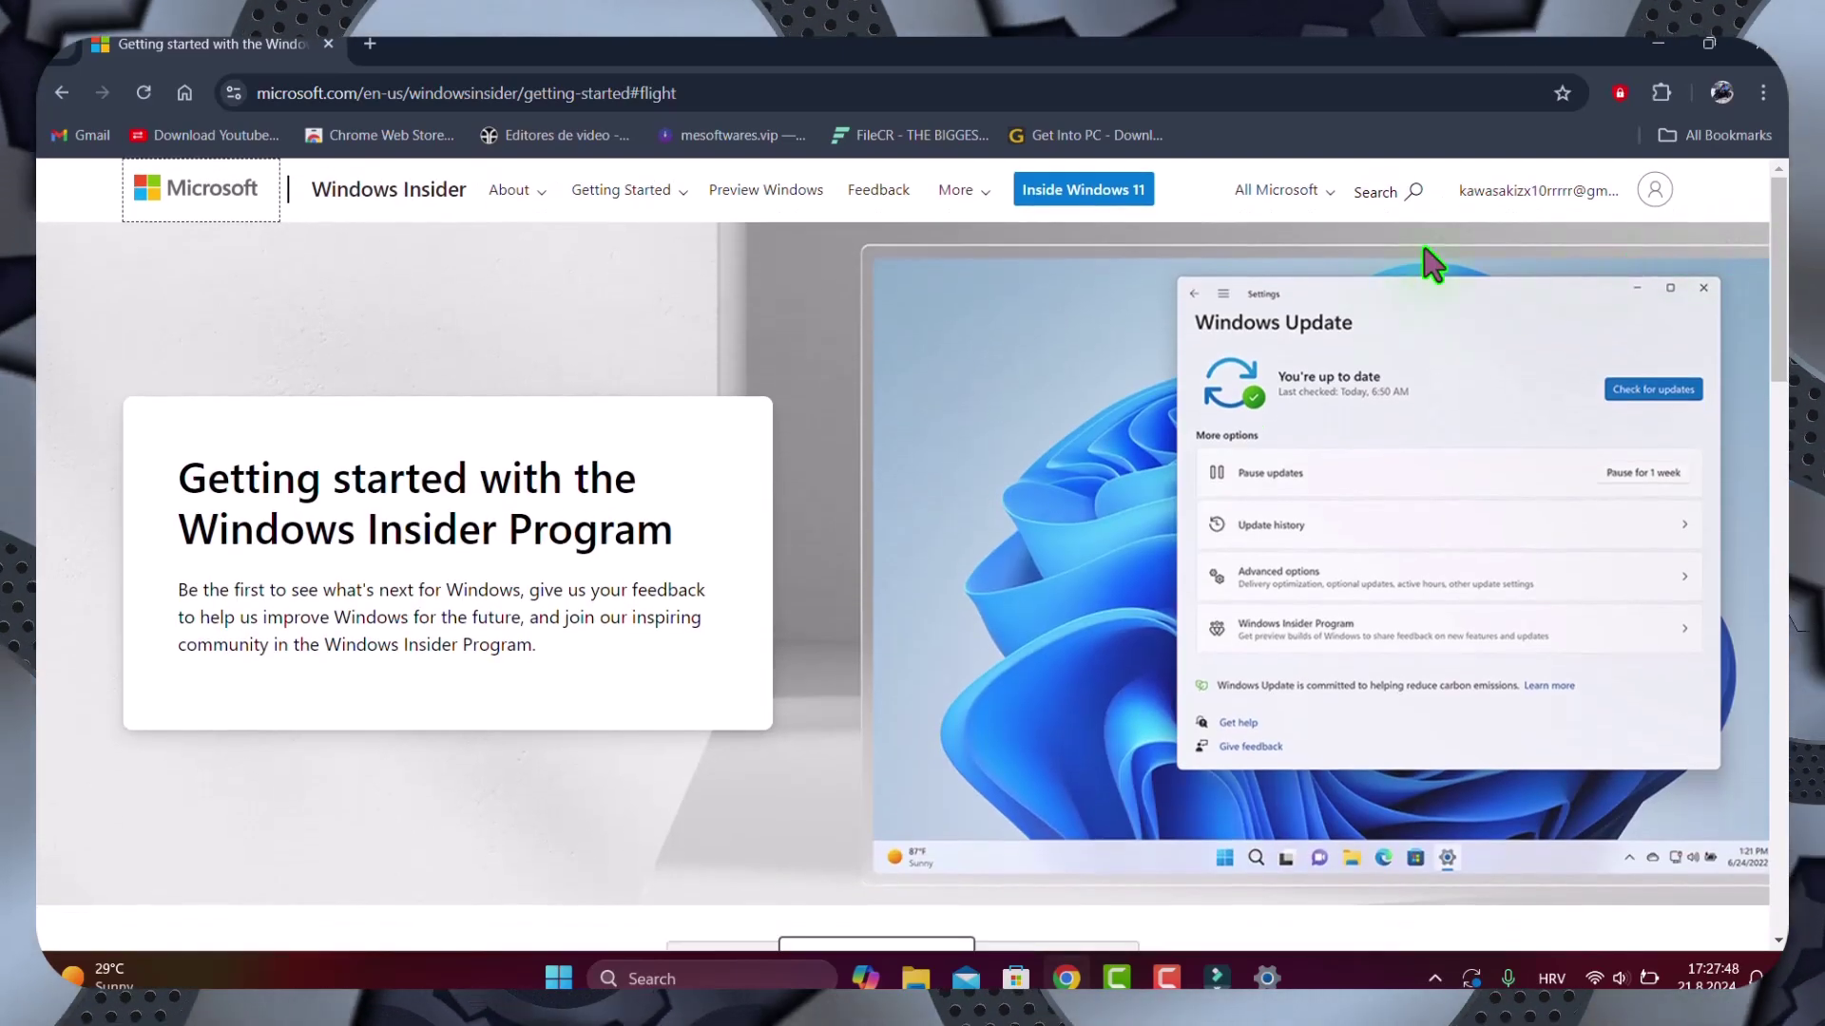
pyautogui.click(1654, 192)
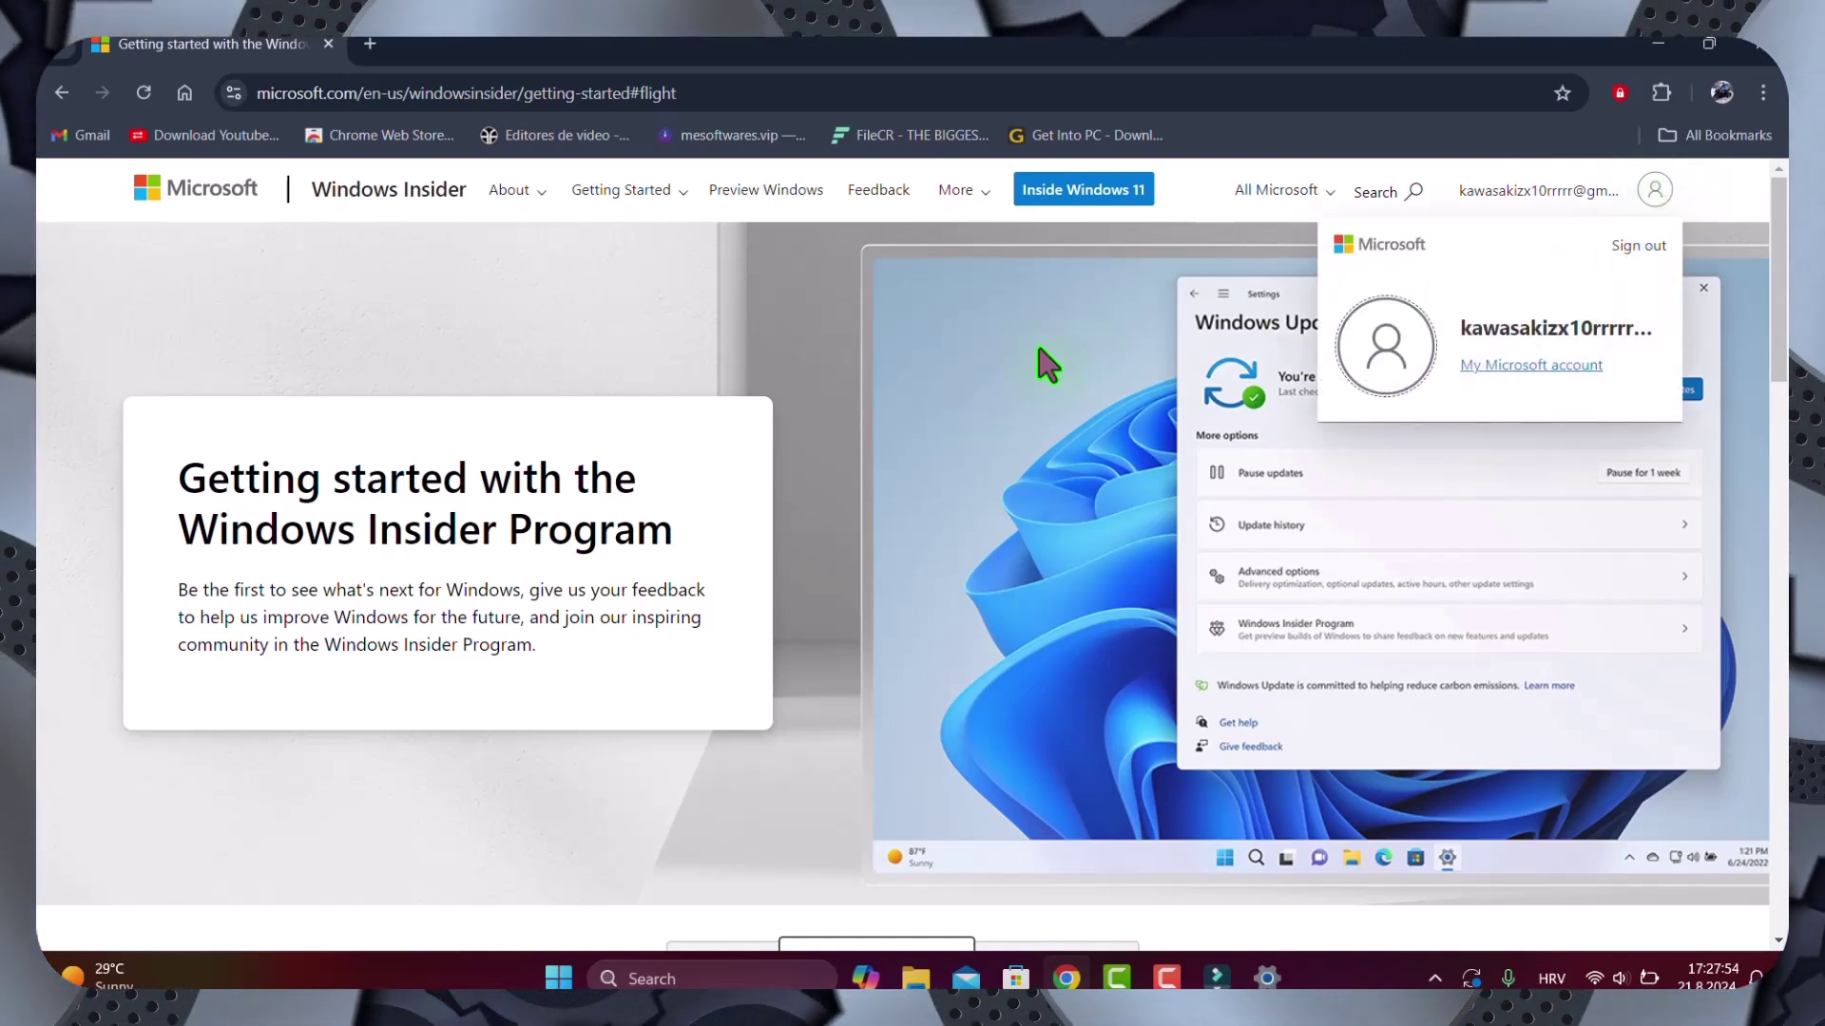
pyautogui.press('Escape')
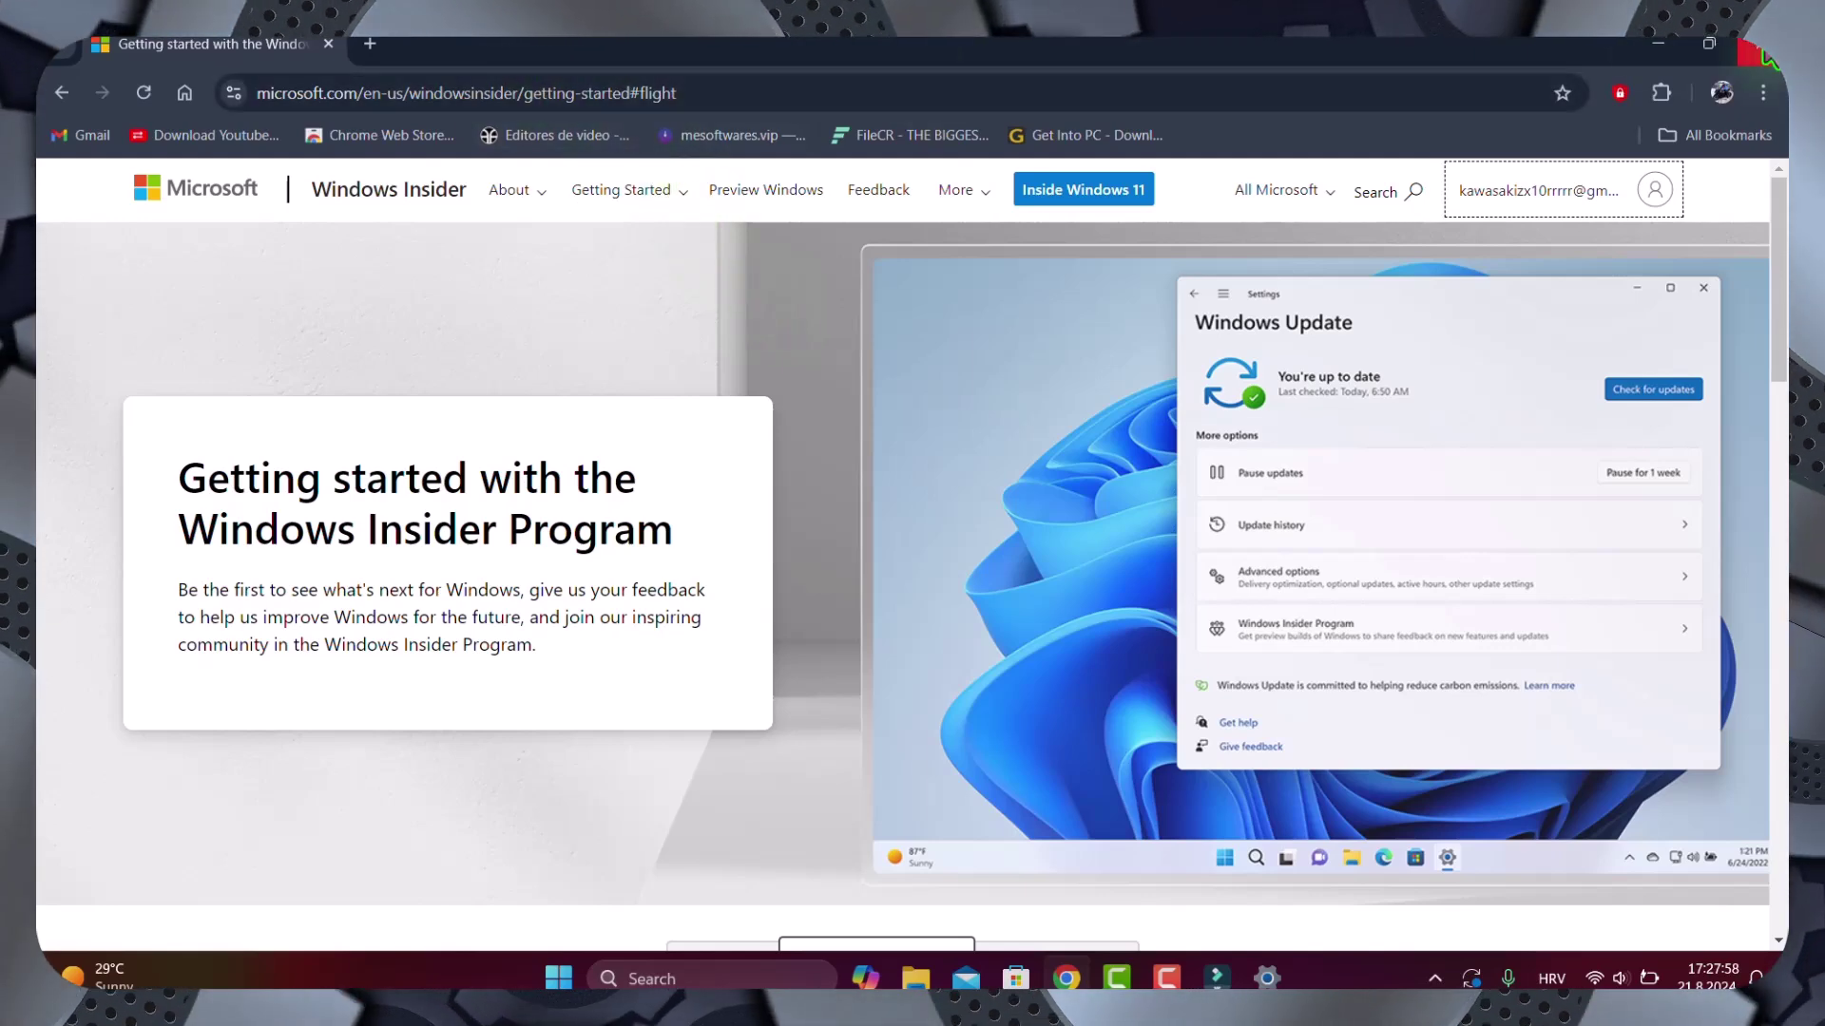
# Close the browser and choose the Release Preview Insider channel over Canary, Dev and Beta.
pyautogui.click(1764, 52)
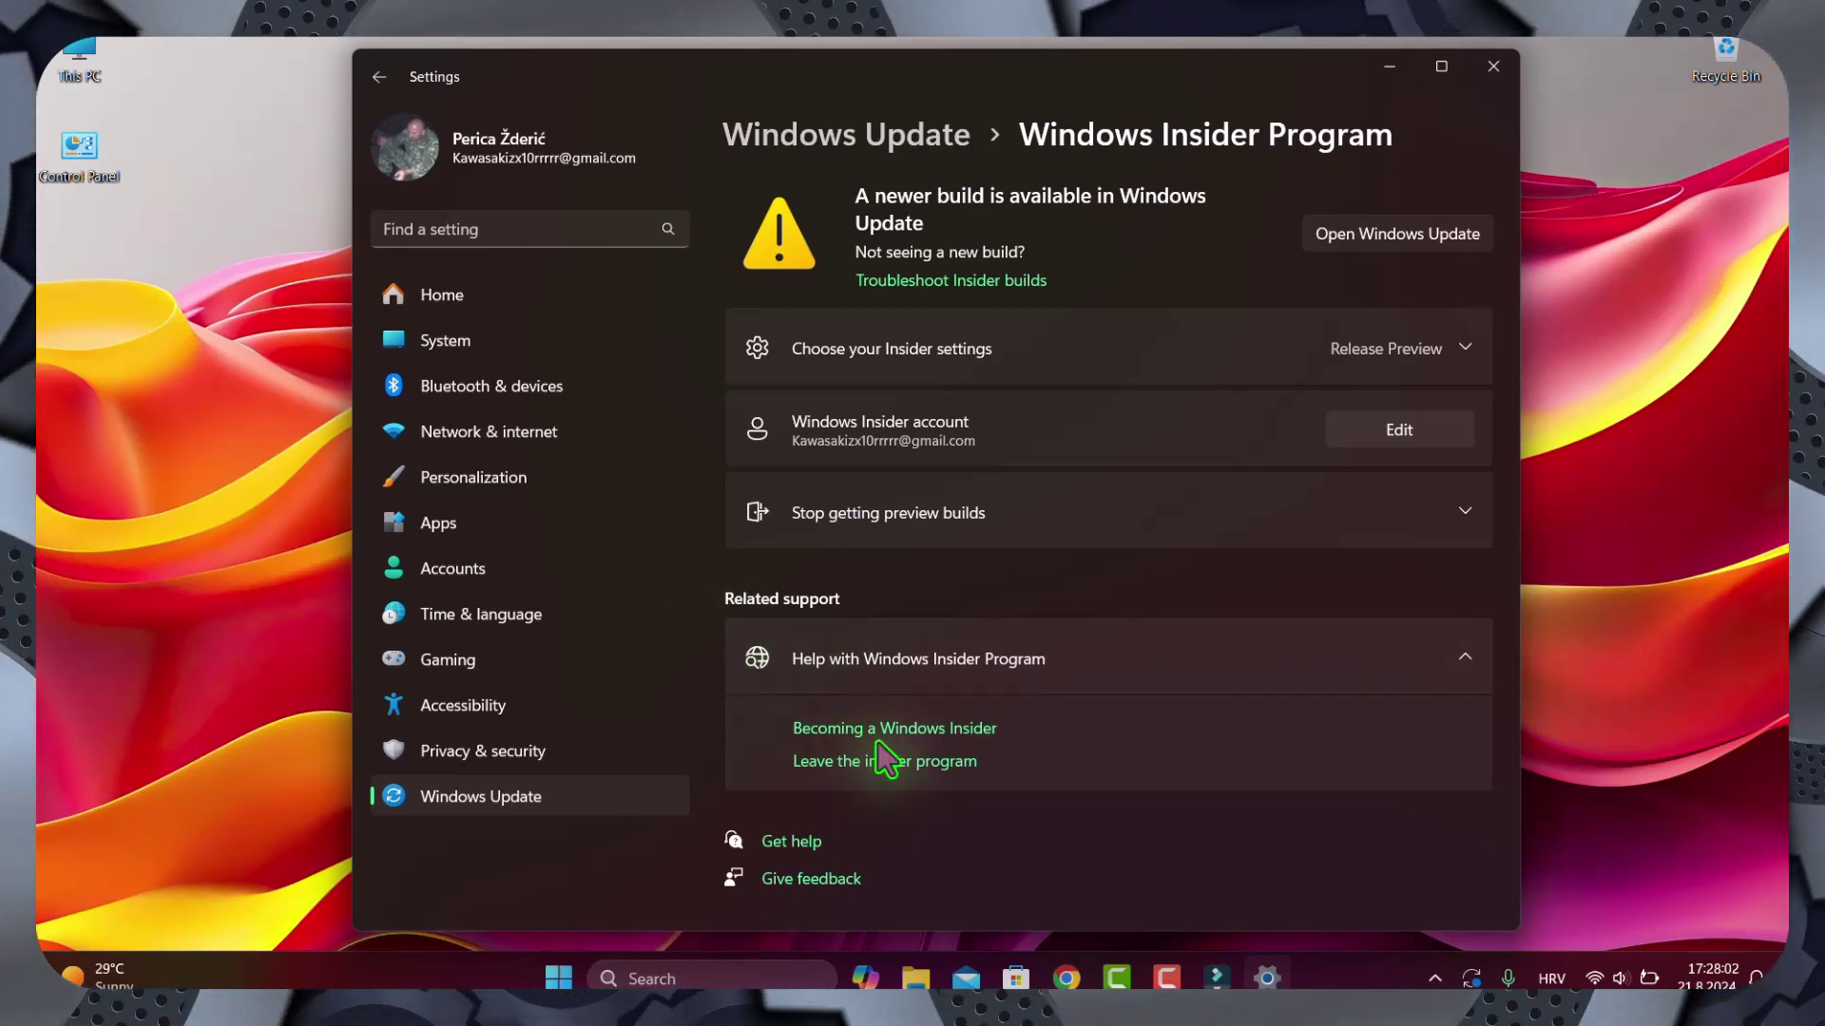
pyautogui.click(968, 350)
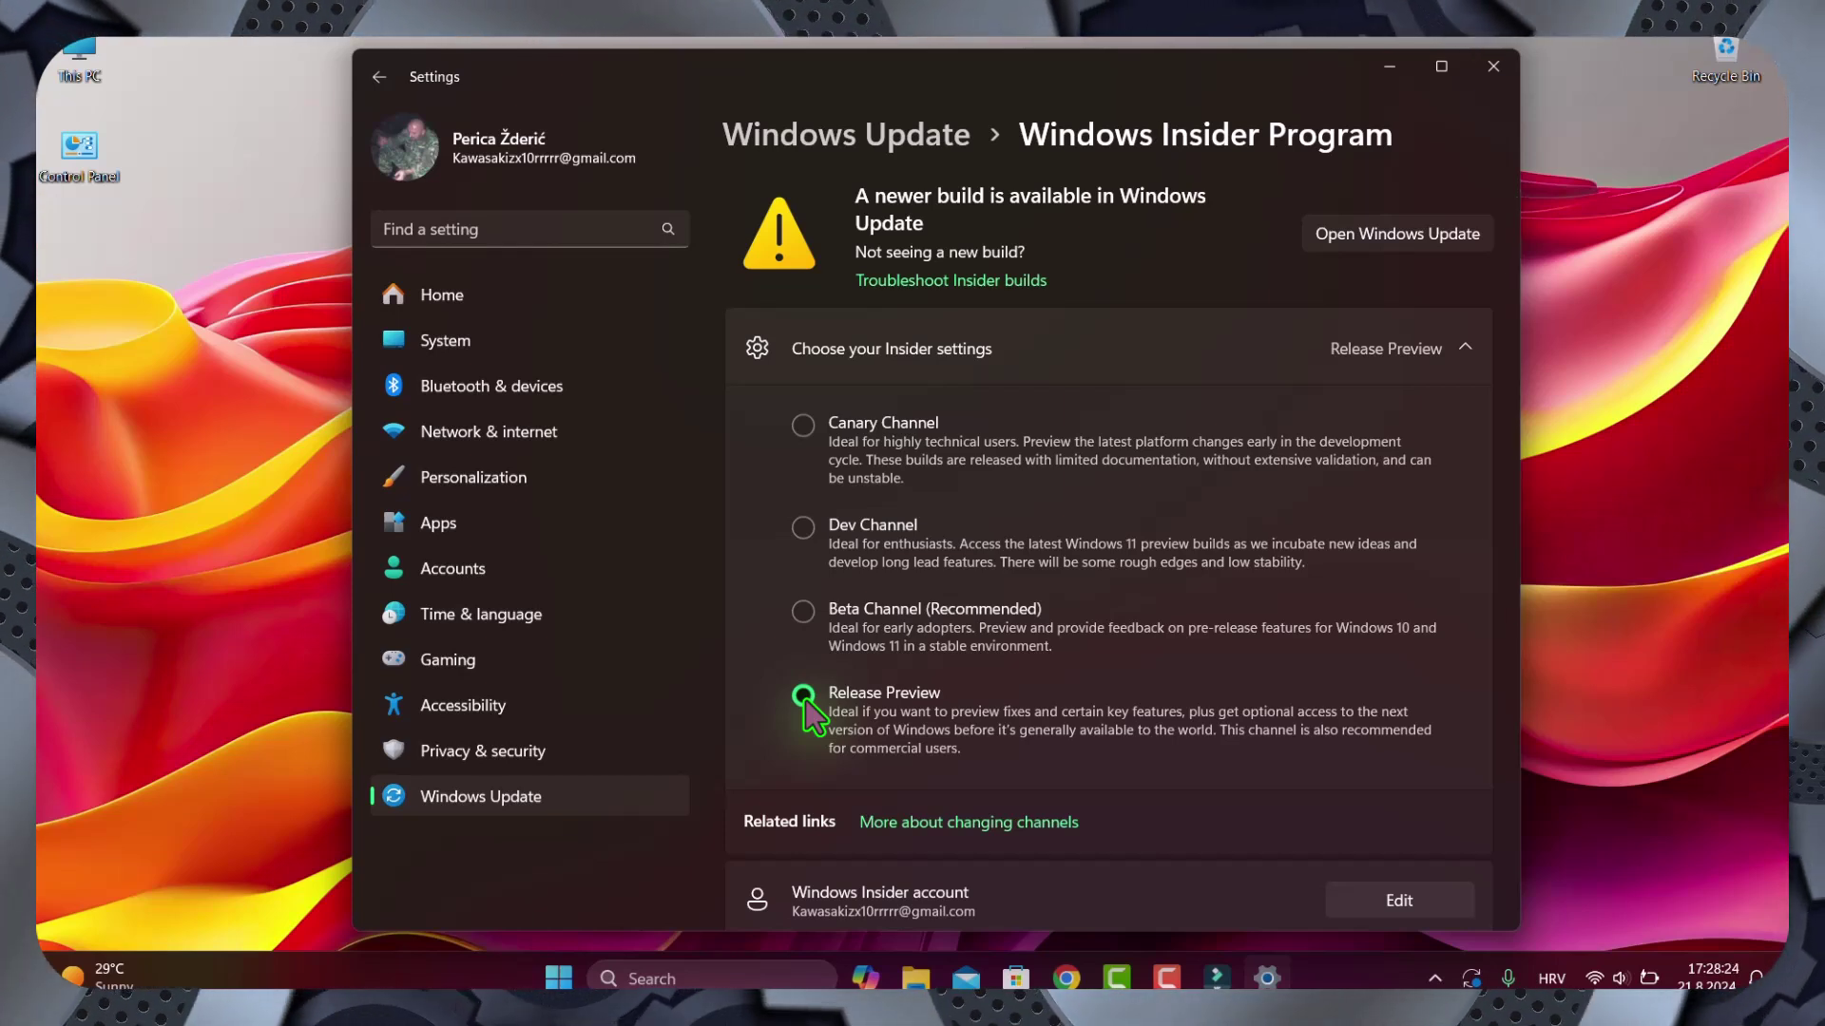
pyautogui.scroll(-2, 889, 666)
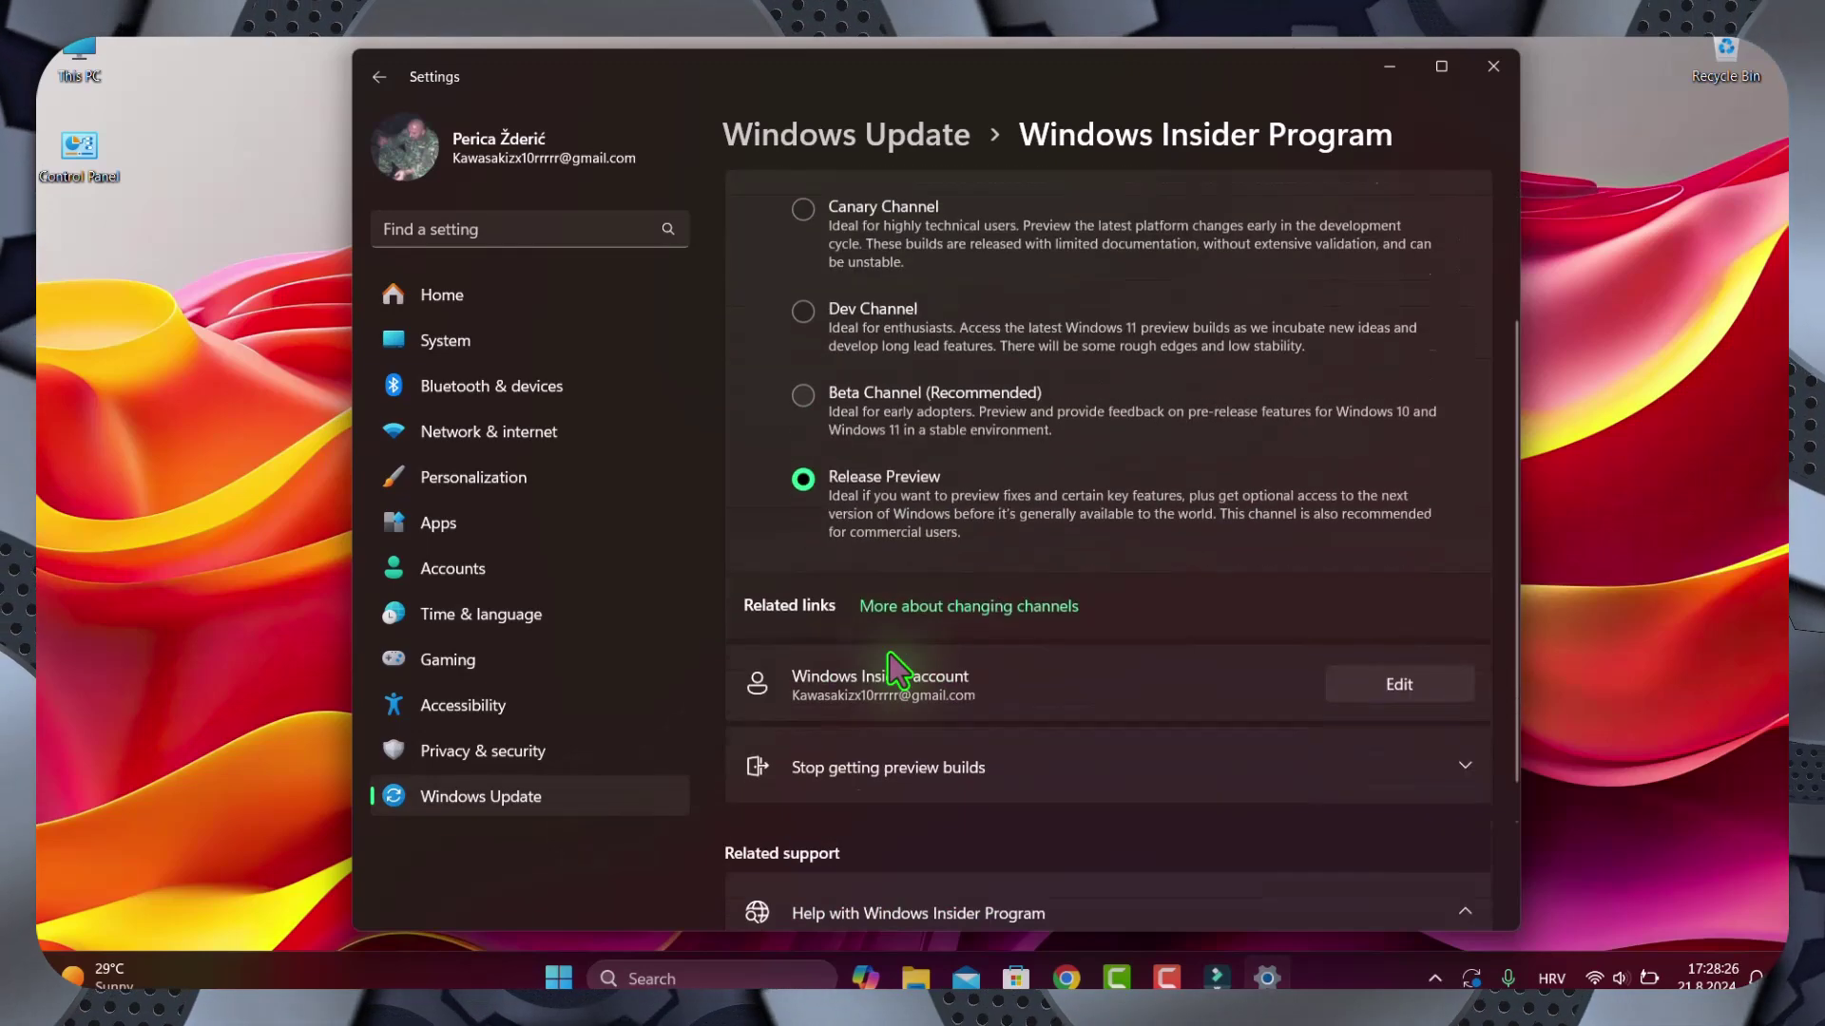
pyautogui.scroll(2, 888, 666)
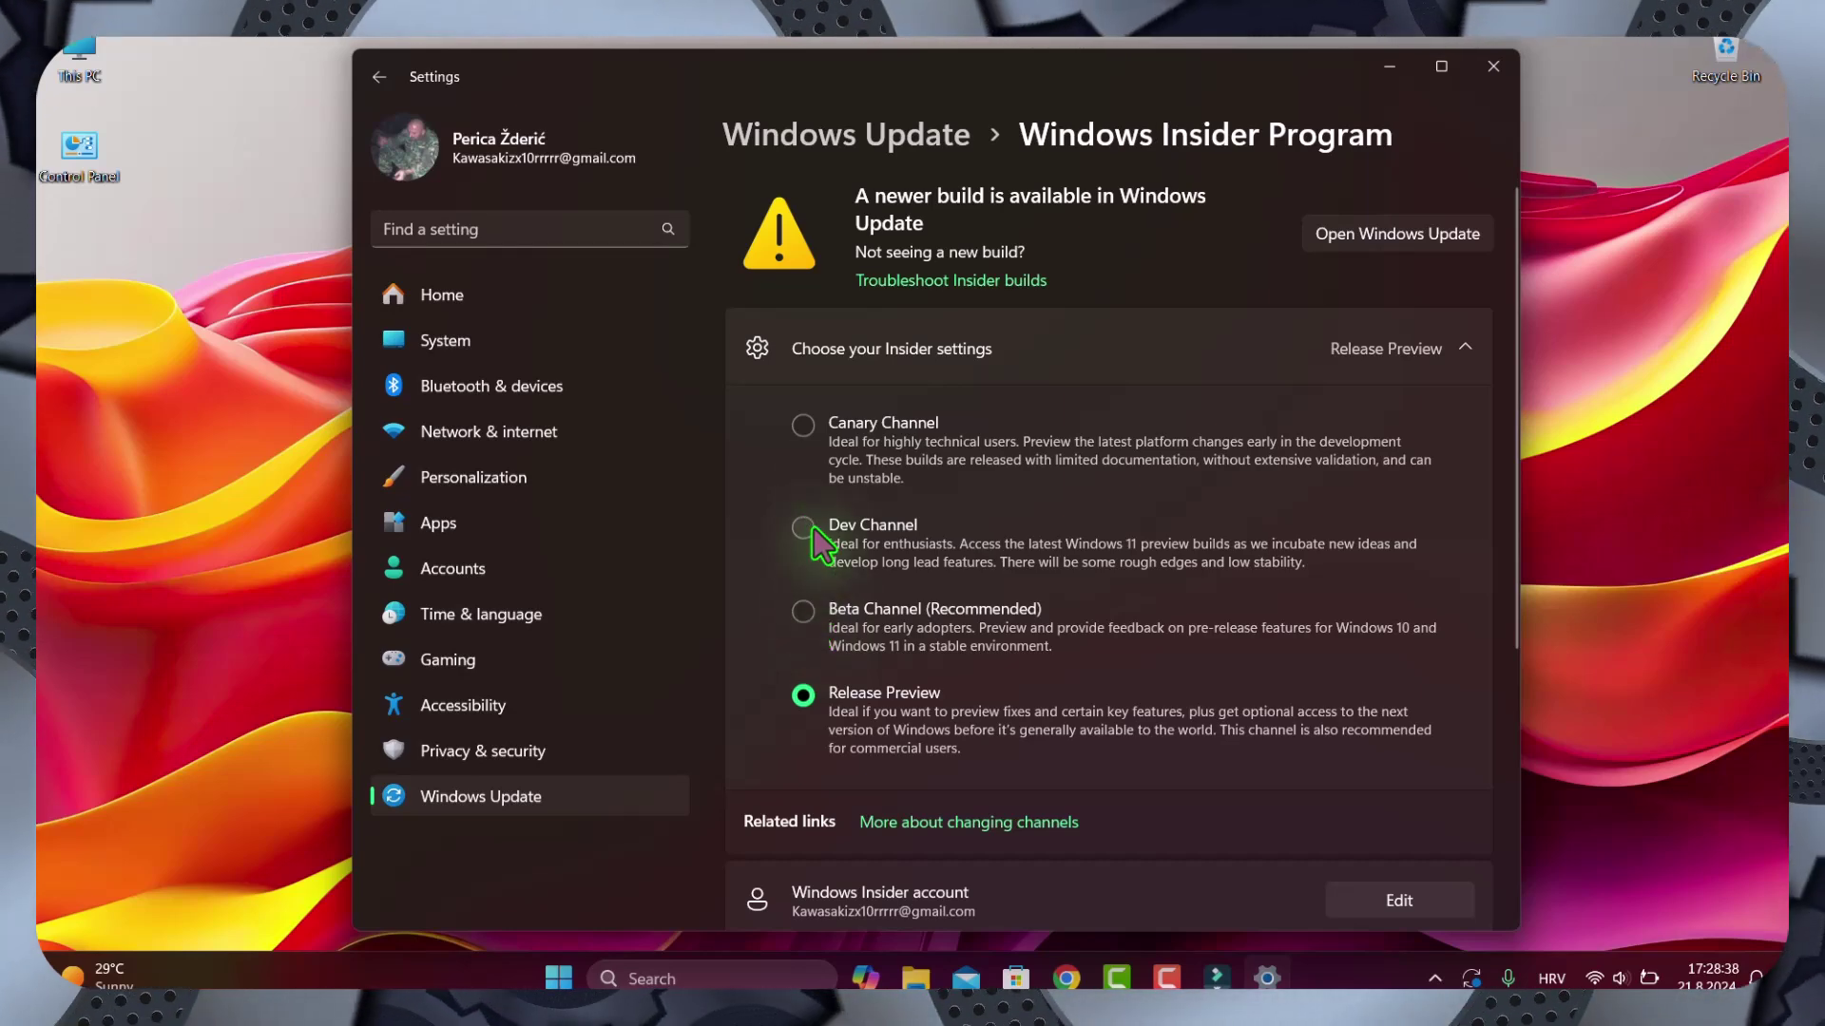
pyautogui.scroll(-4, 917, 698)
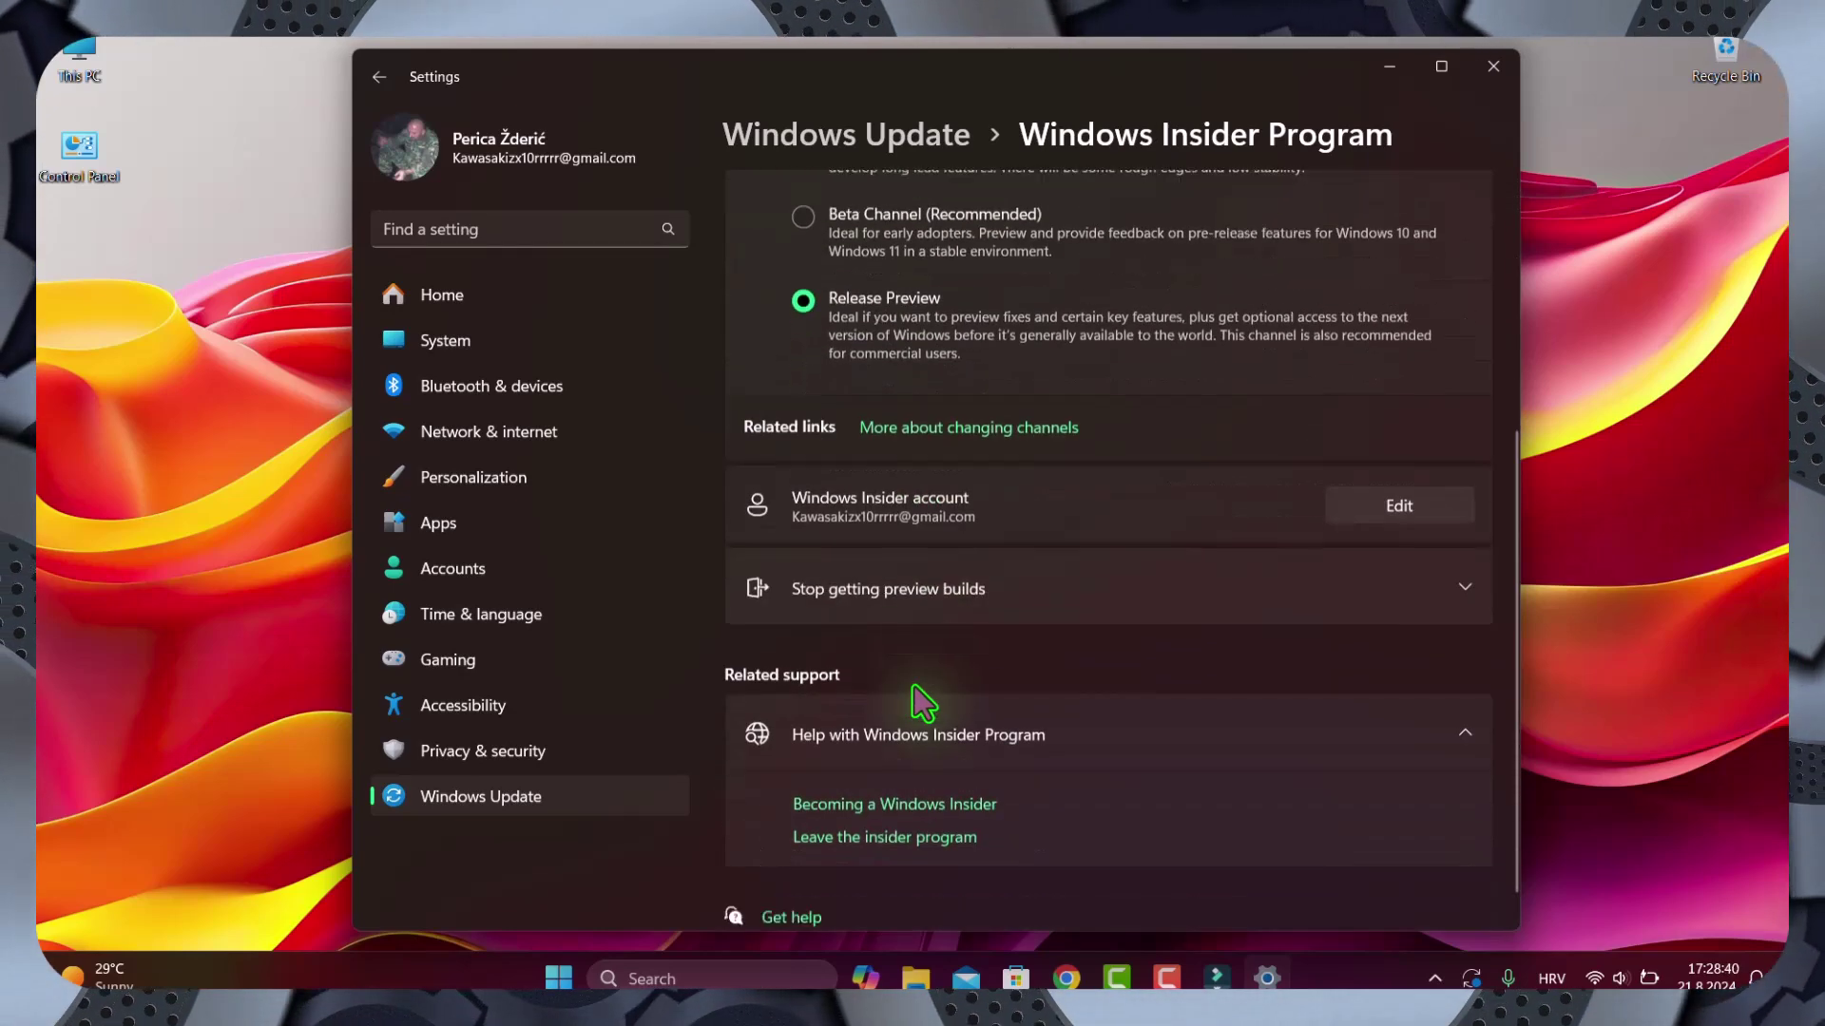
pyautogui.scroll(-1, 914, 701)
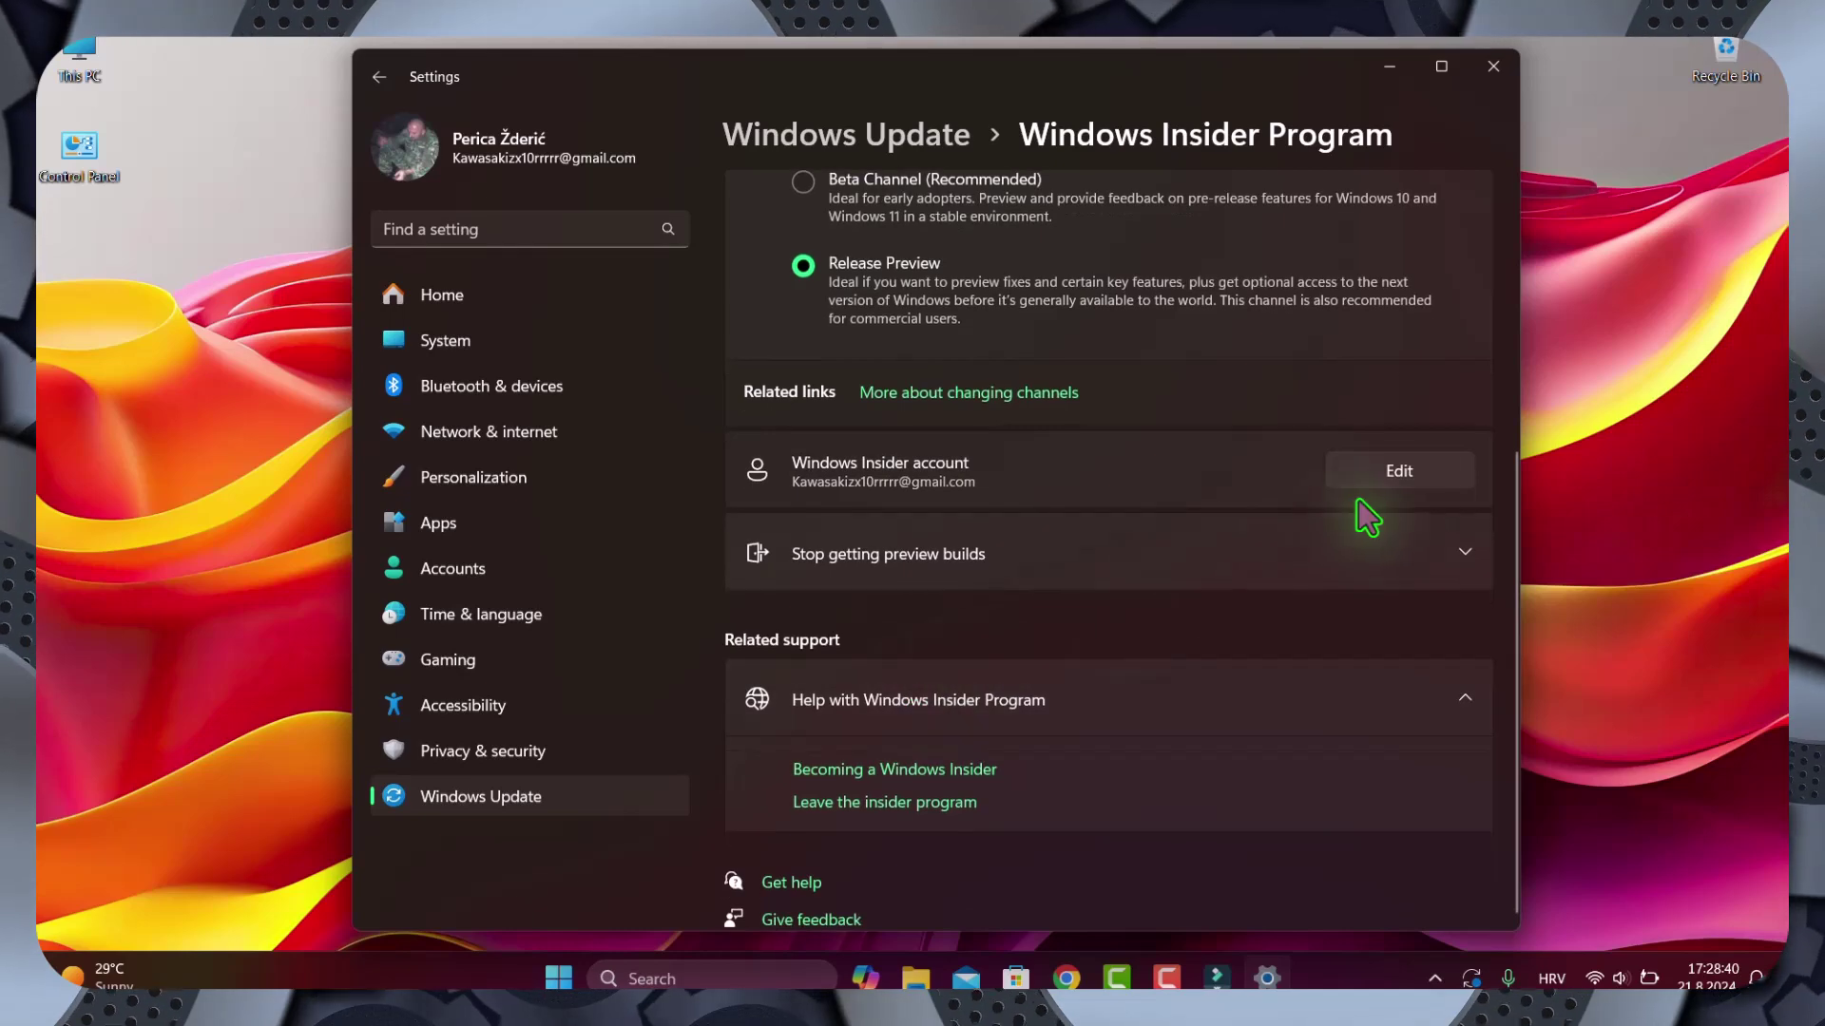
# Return to the main Windows Update page, which offers version 24H2 for download.
pyautogui.click(478, 800)
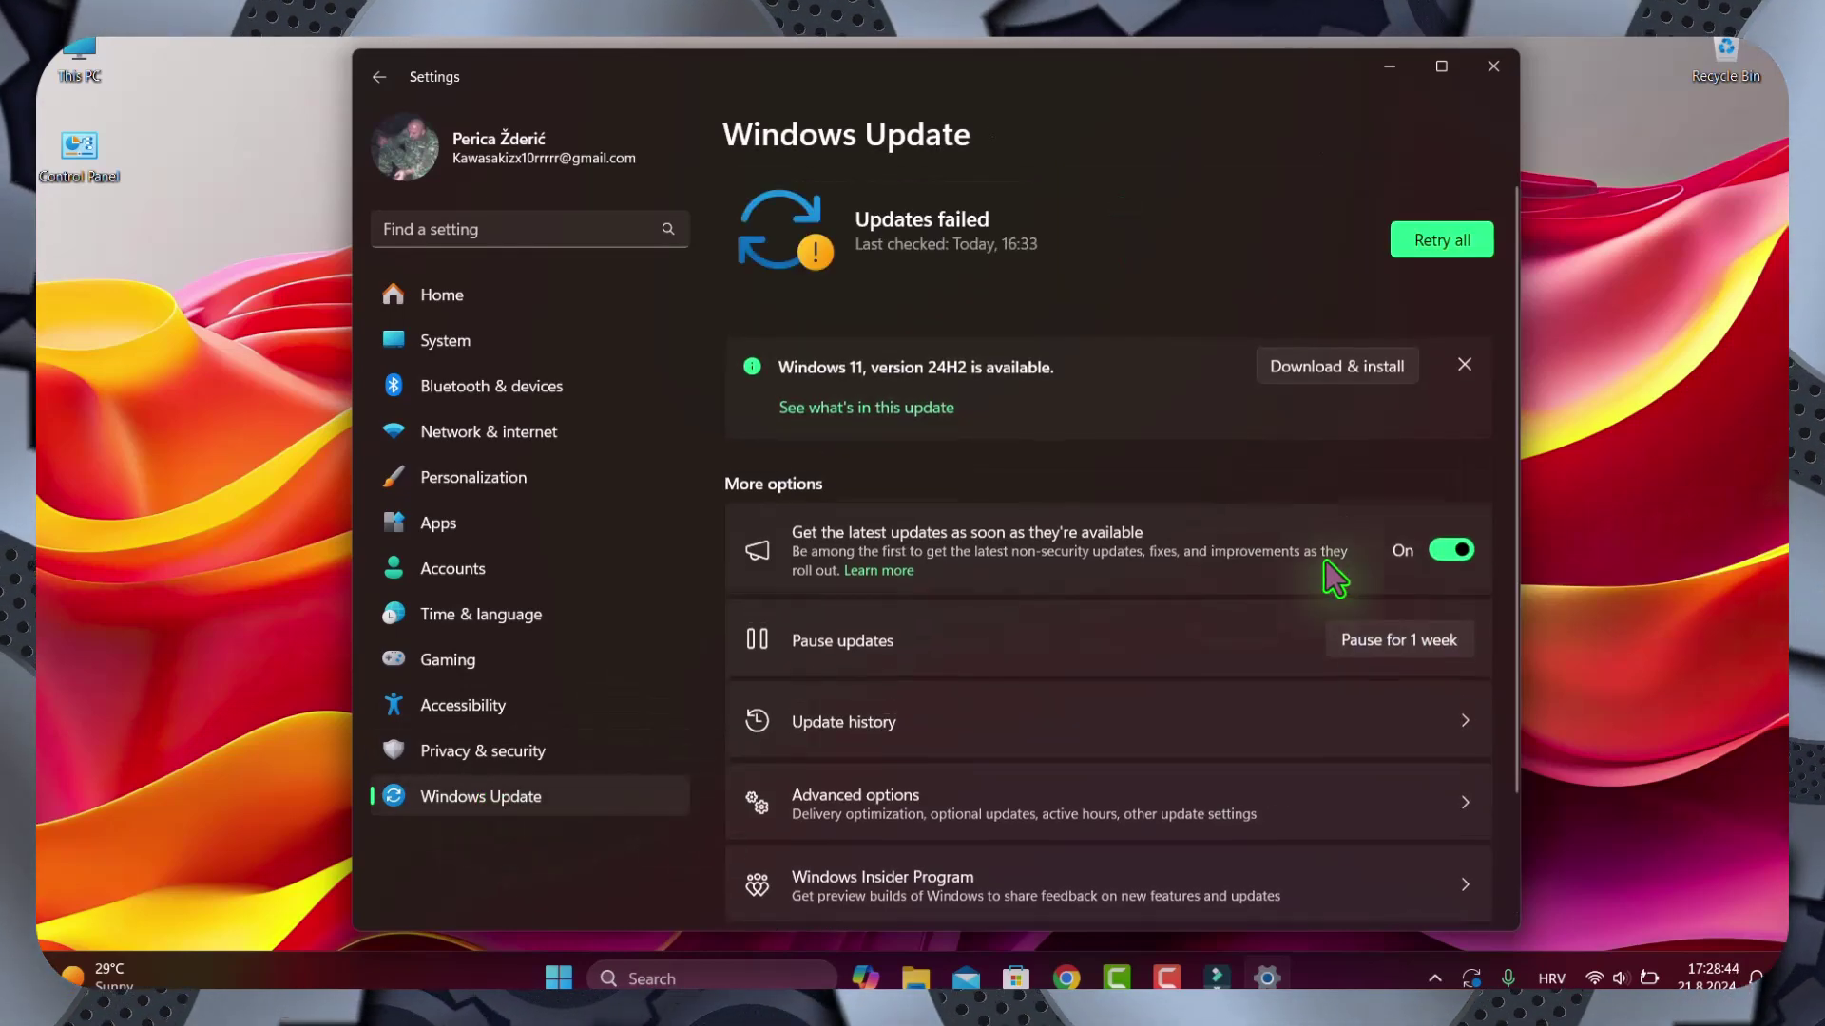